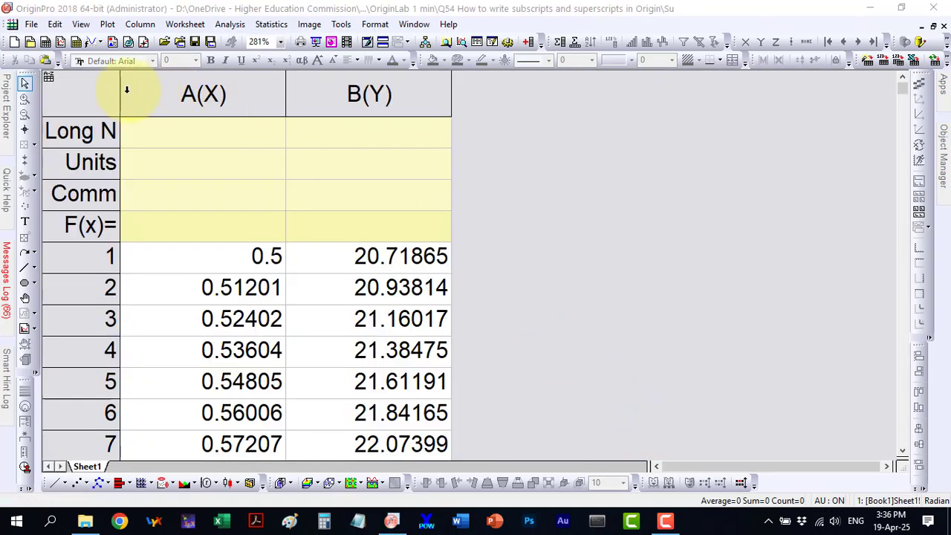
- Widen the worksheet's row-label column so the Long Name, Units and Comments labels show in full
left_click_drag(123, 88, 186, 83)
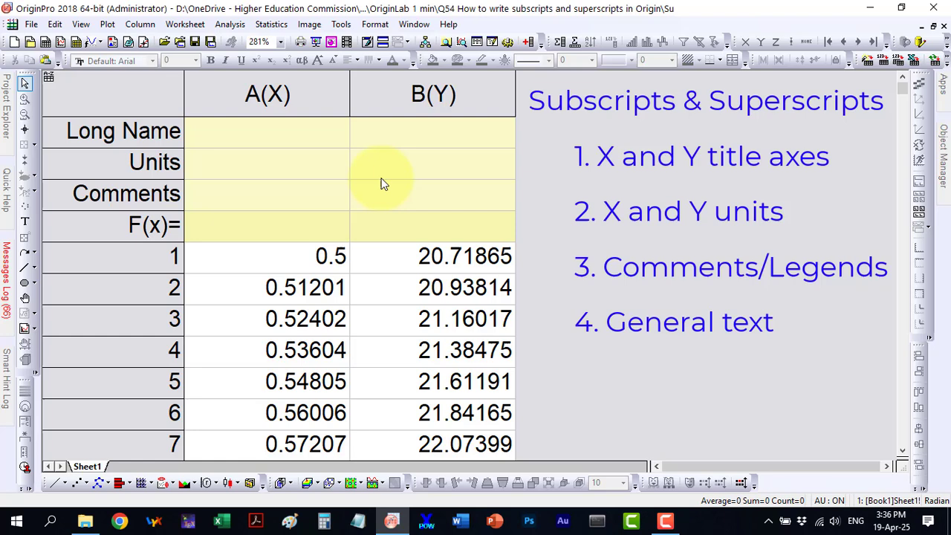
- Enter X\-(2) as column A's Long Name so it displays as X₂
left_click(264, 134)
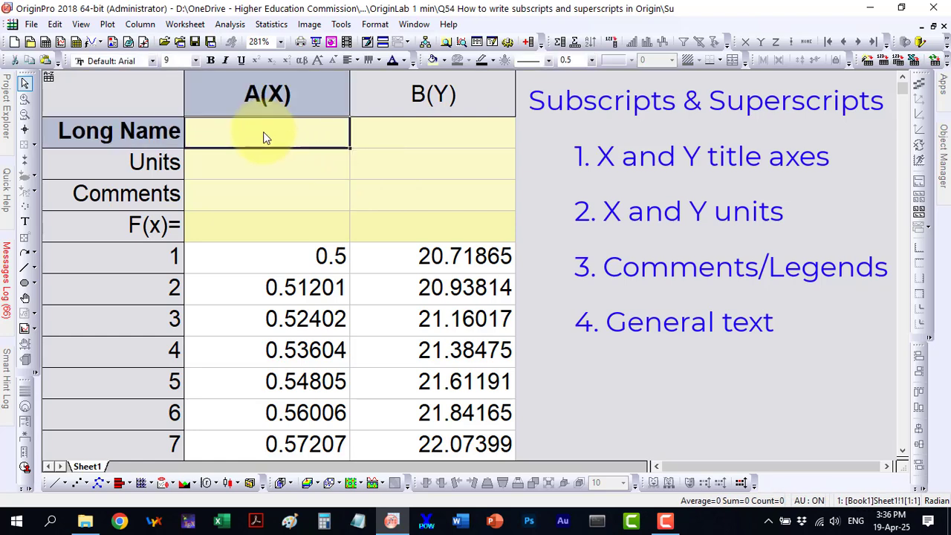
type("X2")
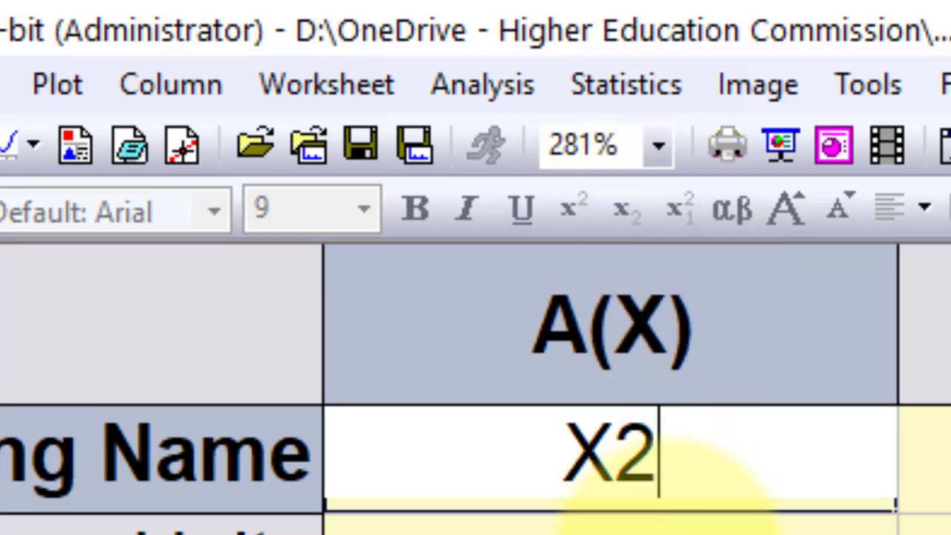
key("BackSpace")
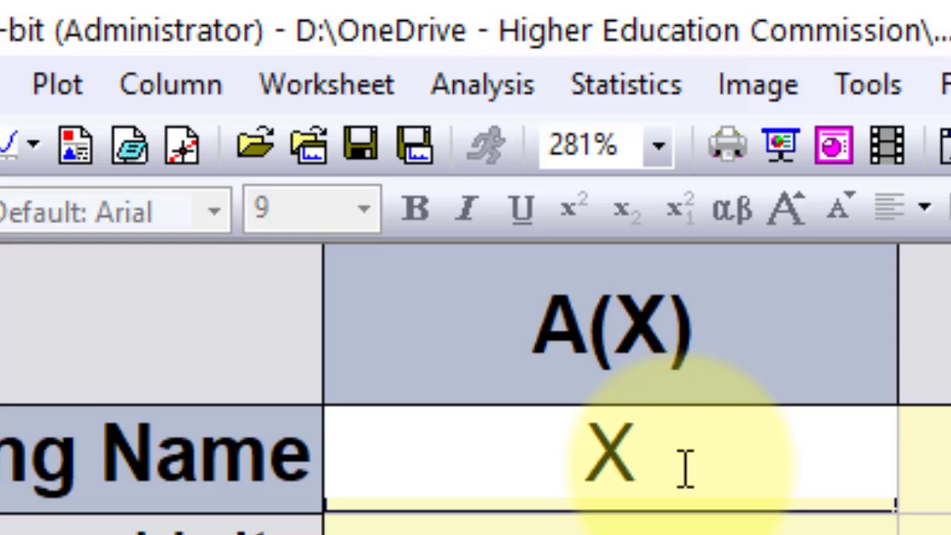
type("\\")
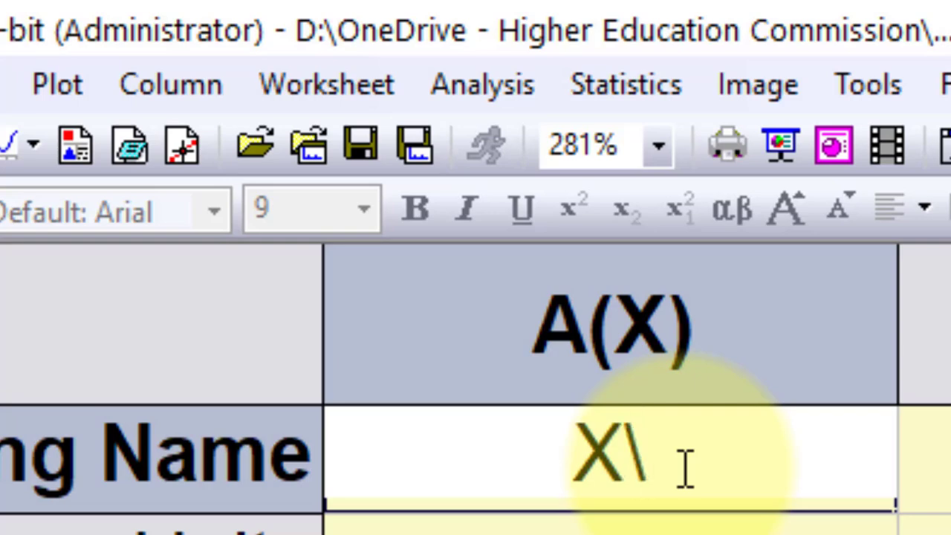
type("-(2")
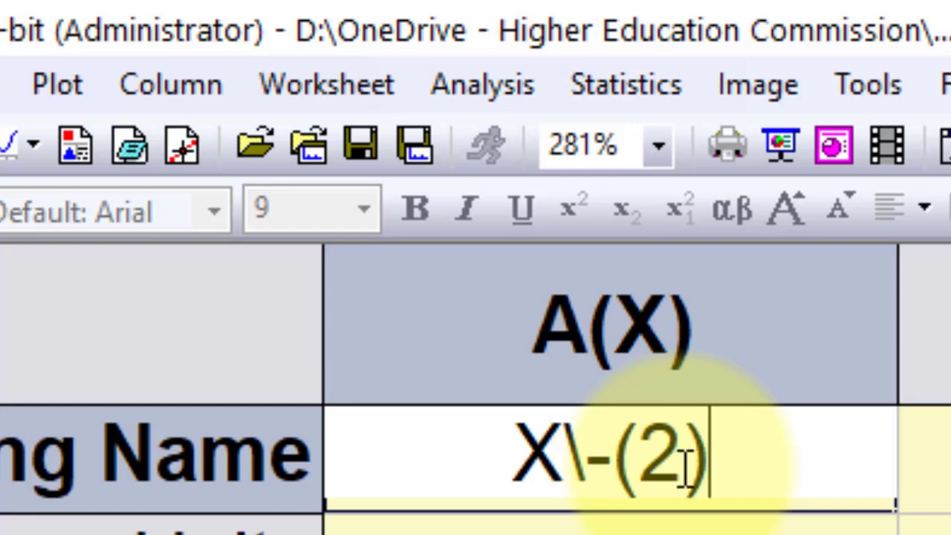
type(")")
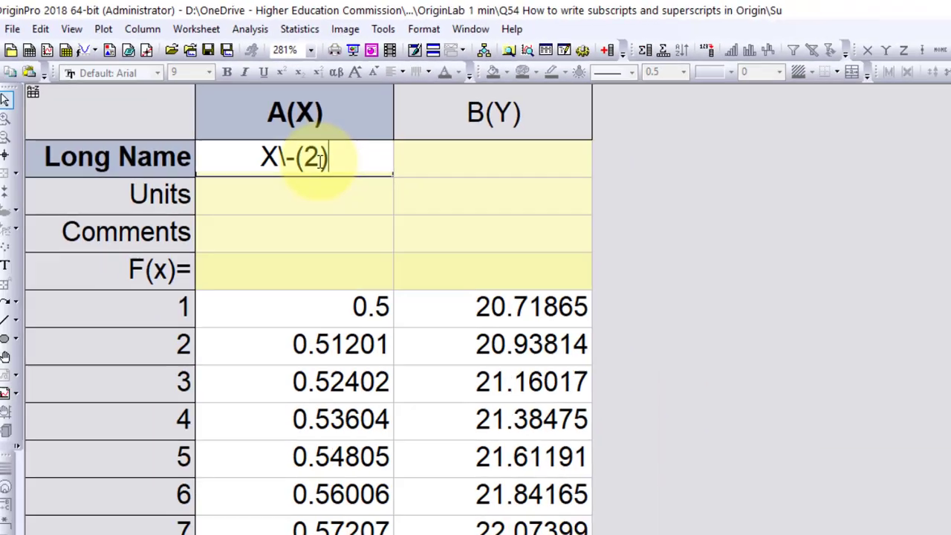
key("Return")
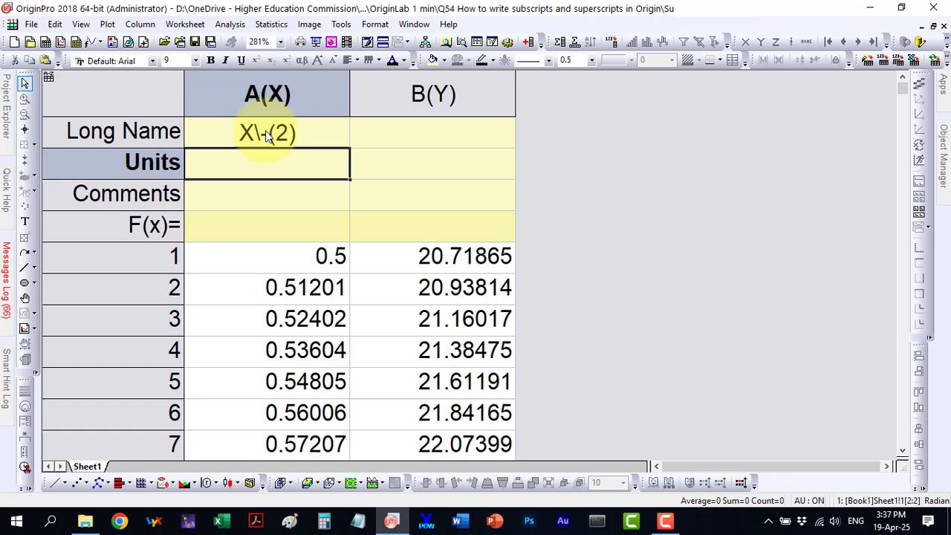
- Plot columns A and B as a line graph and place Graph2 to the right of the worksheet
left_click_drag(271, 94, 433, 94)
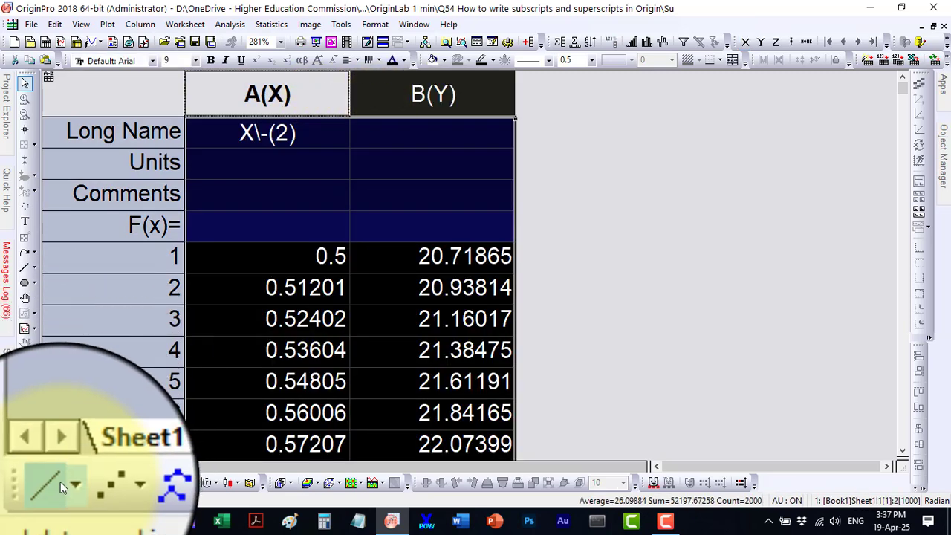
left_click(54, 482)
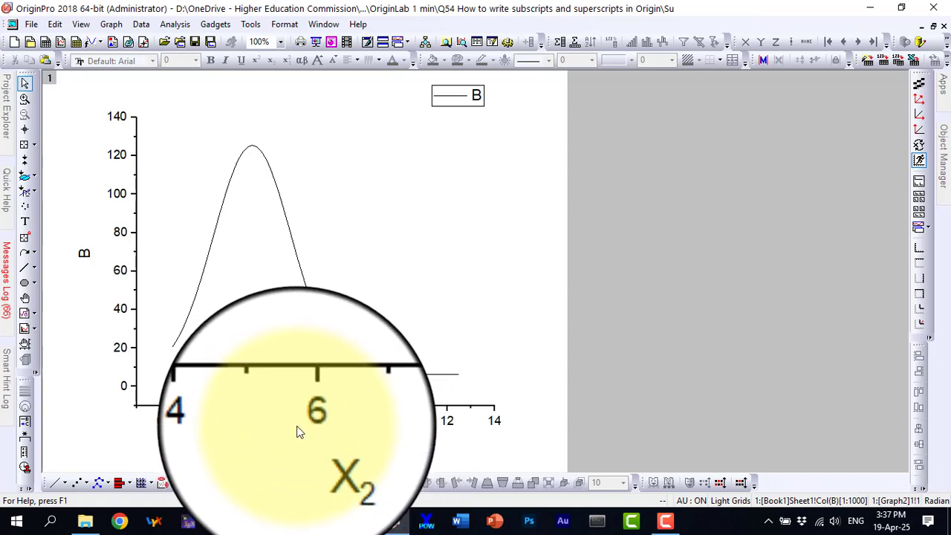
left_click(933, 28)
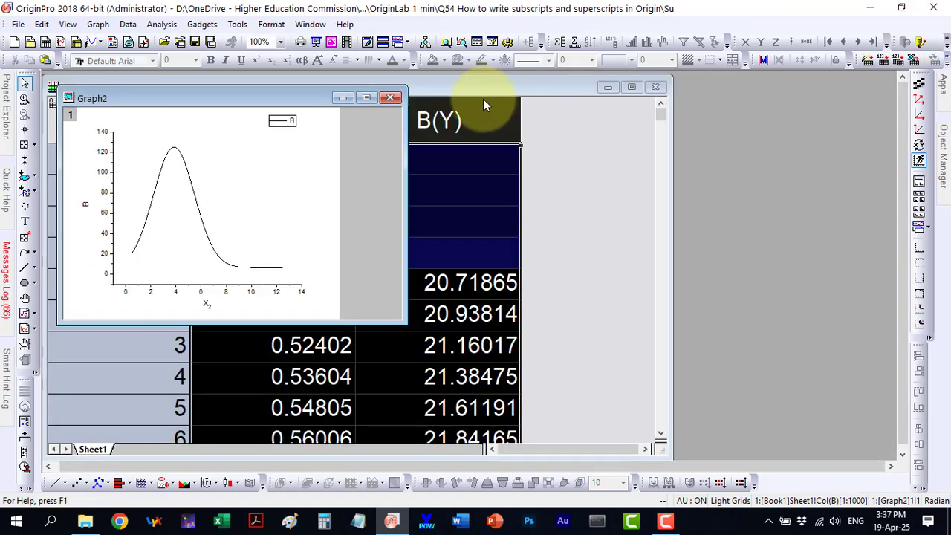
left_click_drag(258, 101, 736, 100)
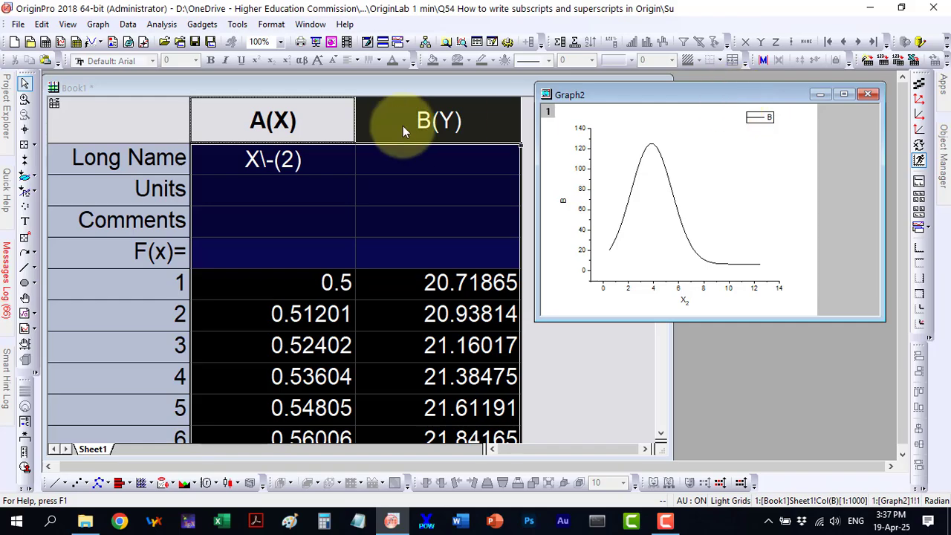
- Enter Y\+(3) as column B's Long Name
left_click(407, 163)
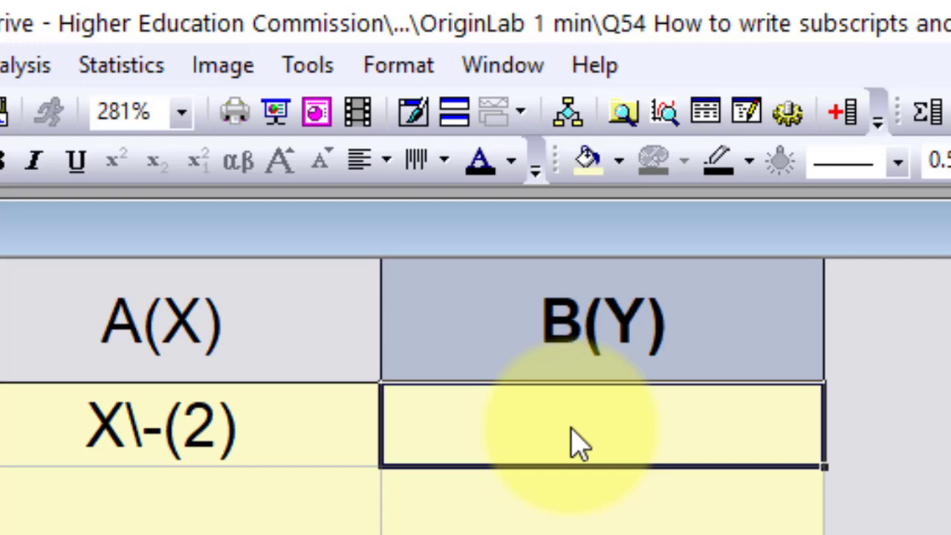
type("Y")
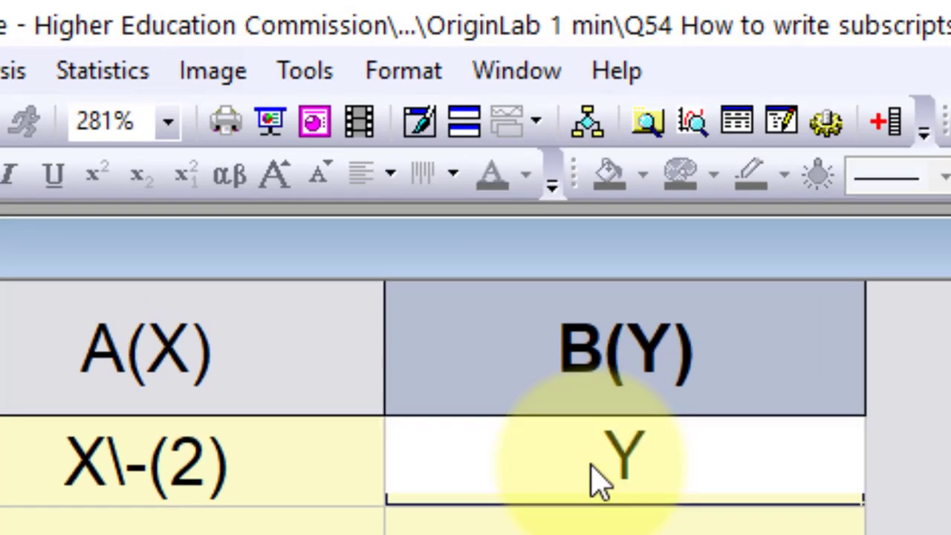
type("\\+")
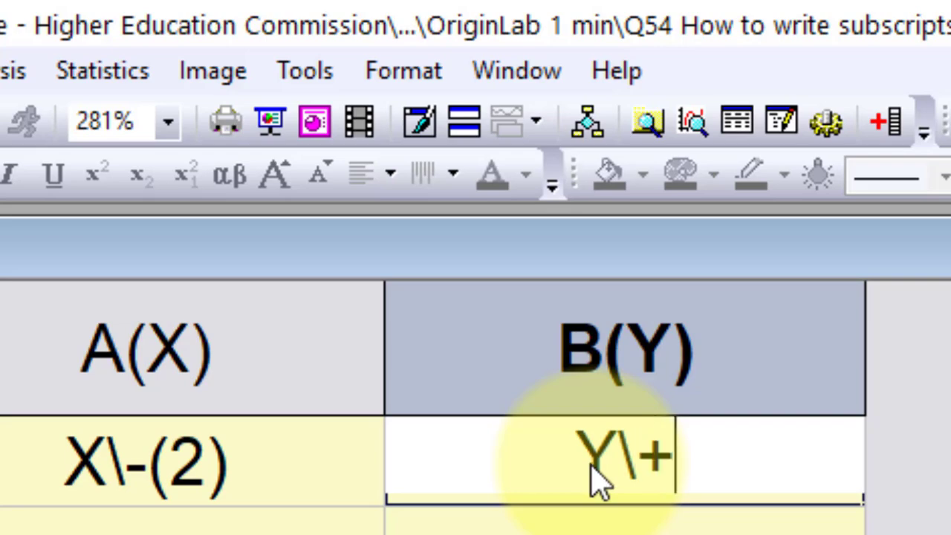
type("(")
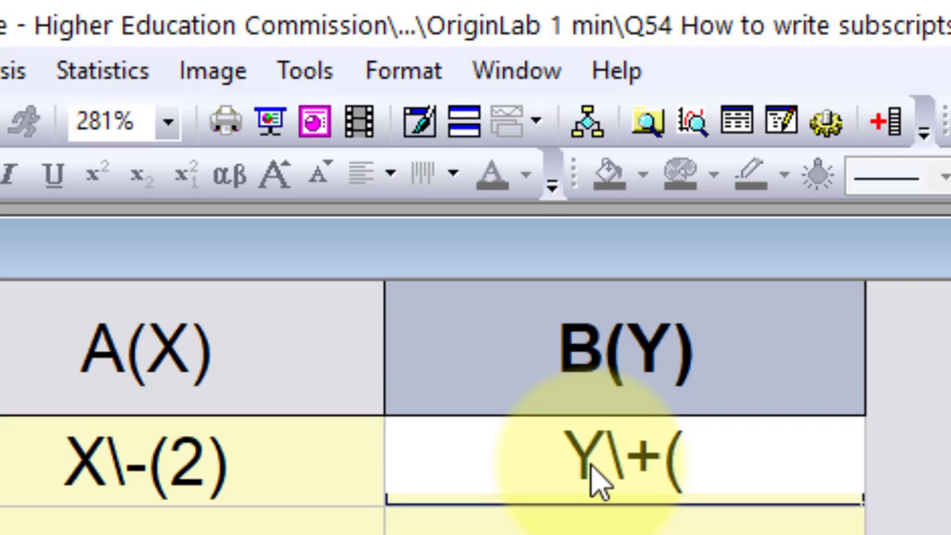
type("3)")
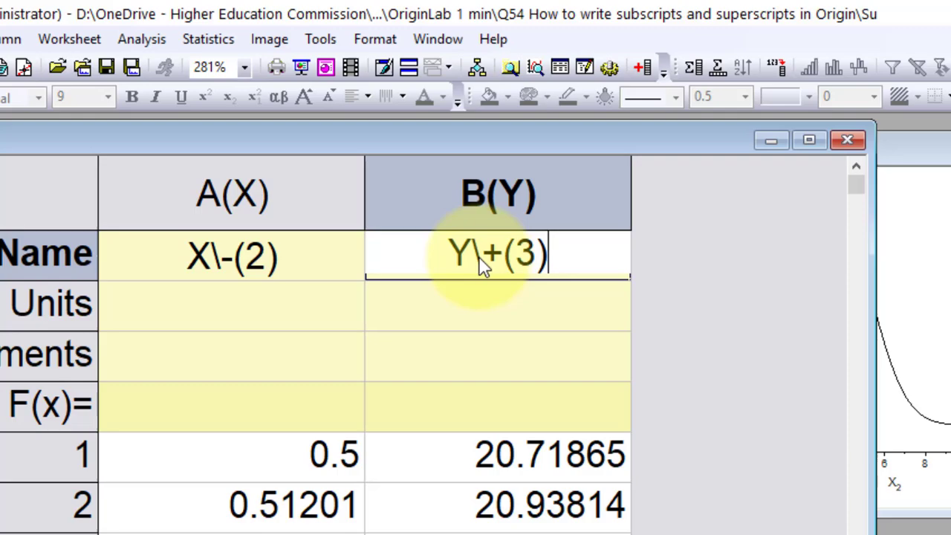
key("Return")
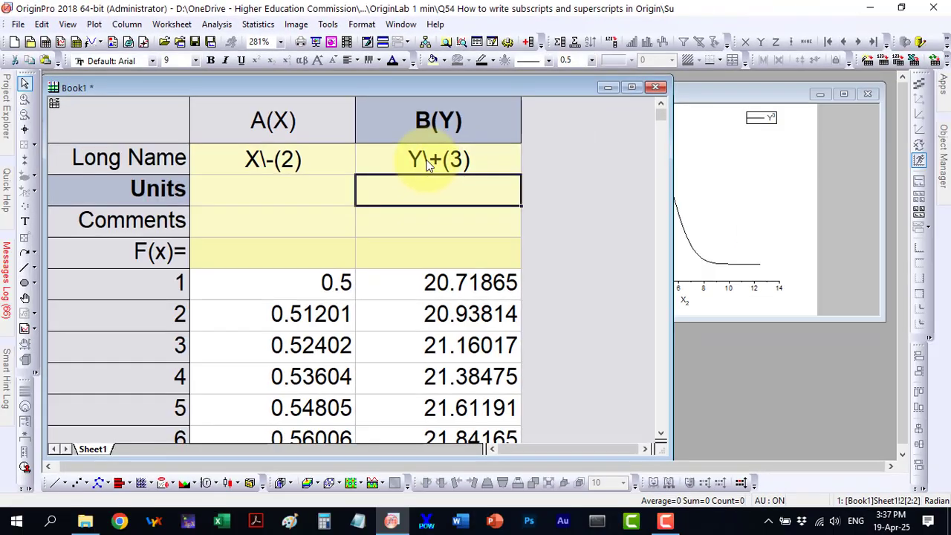
- Maximize Graph2 to check the Y³ axis title, then restore it beside the worksheet
left_click(803, 189)
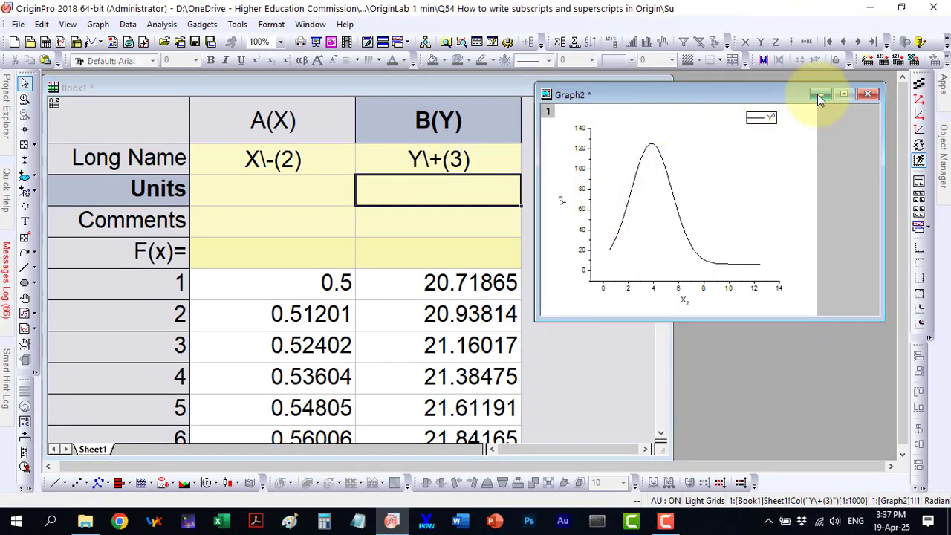
left_click(842, 95)
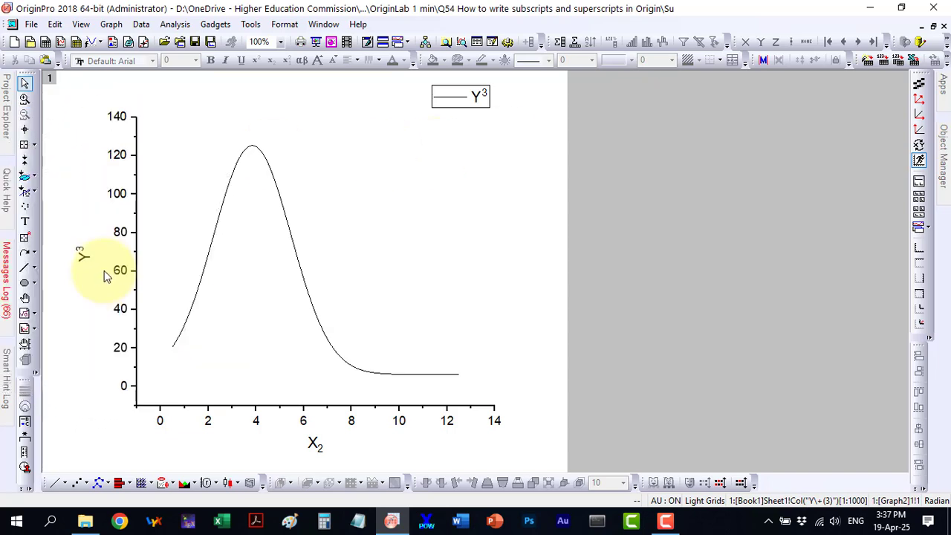
left_click(933, 28)
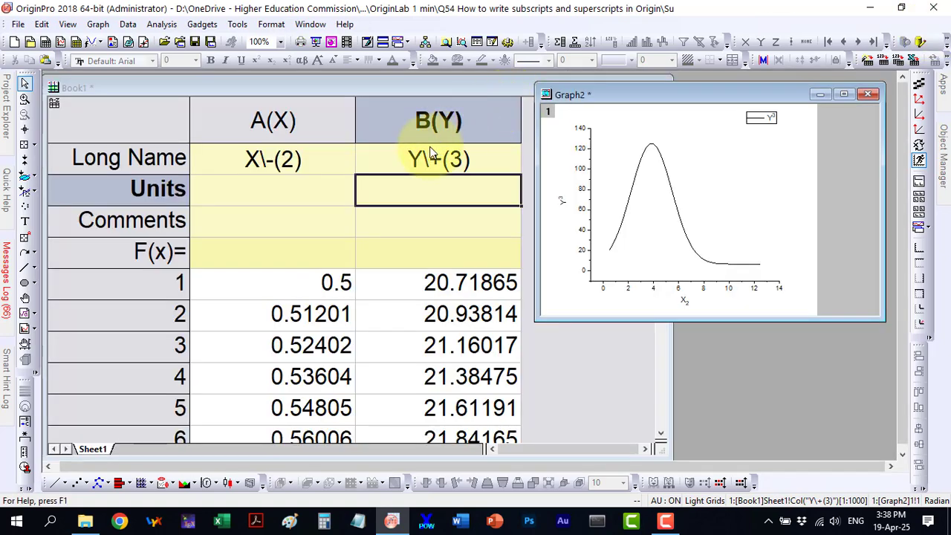
- Set column A's unit to cm³ with a superscripted 3
left_click(268, 193)
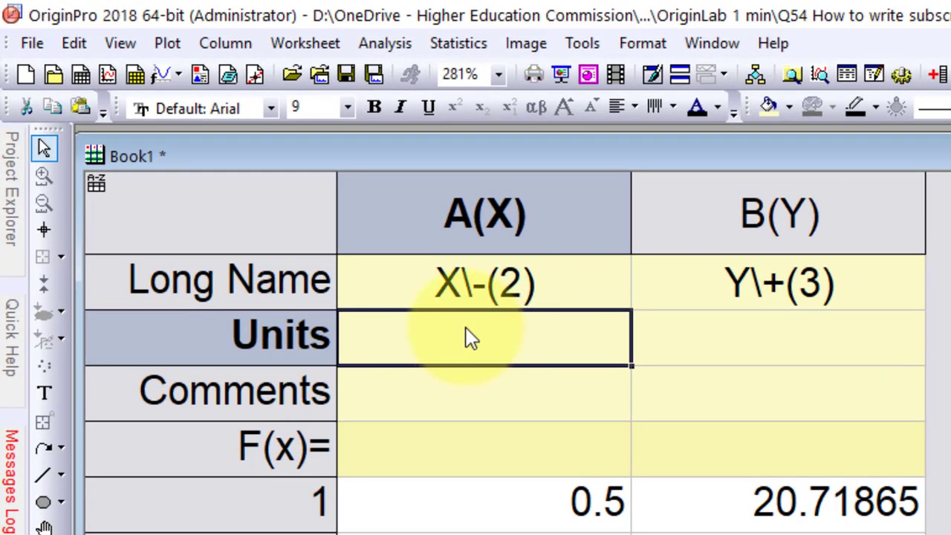
type("c")
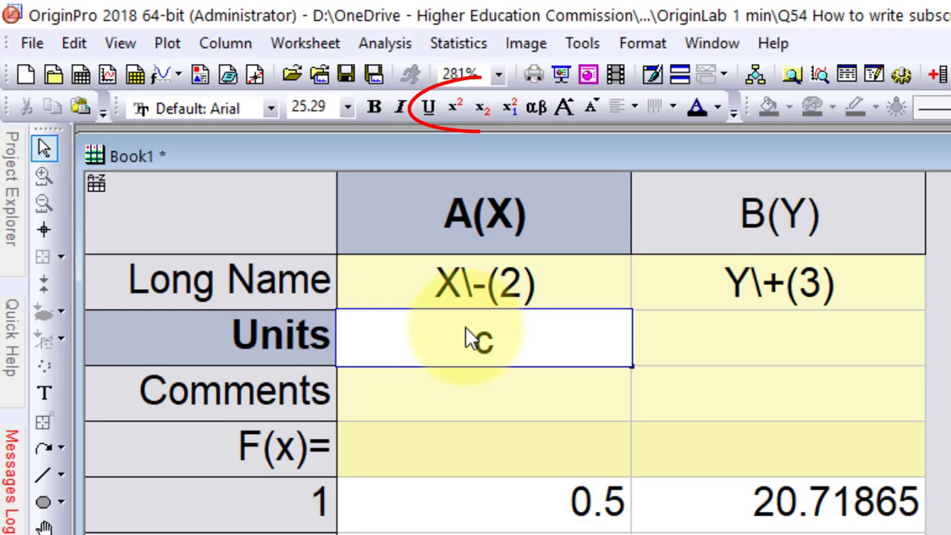
type("m3")
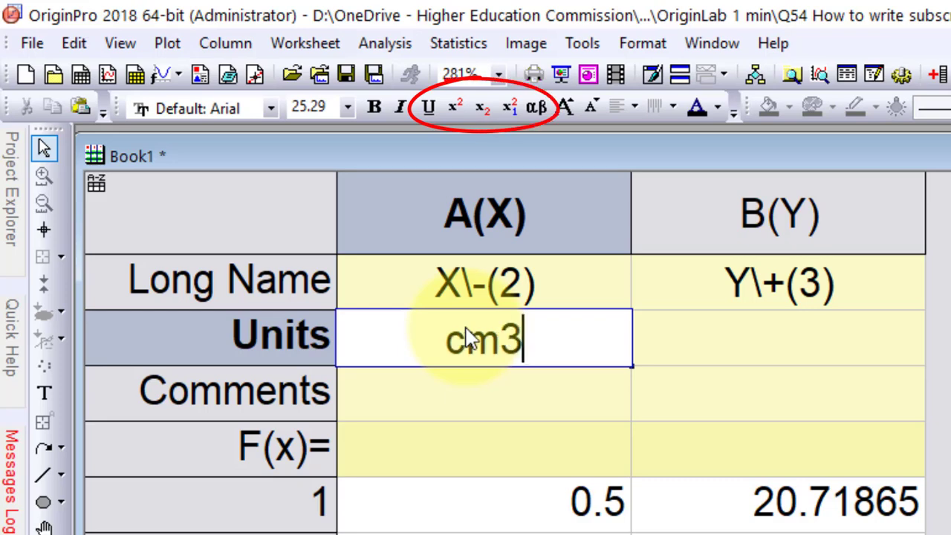
left_click_drag(527, 339, 509, 340)
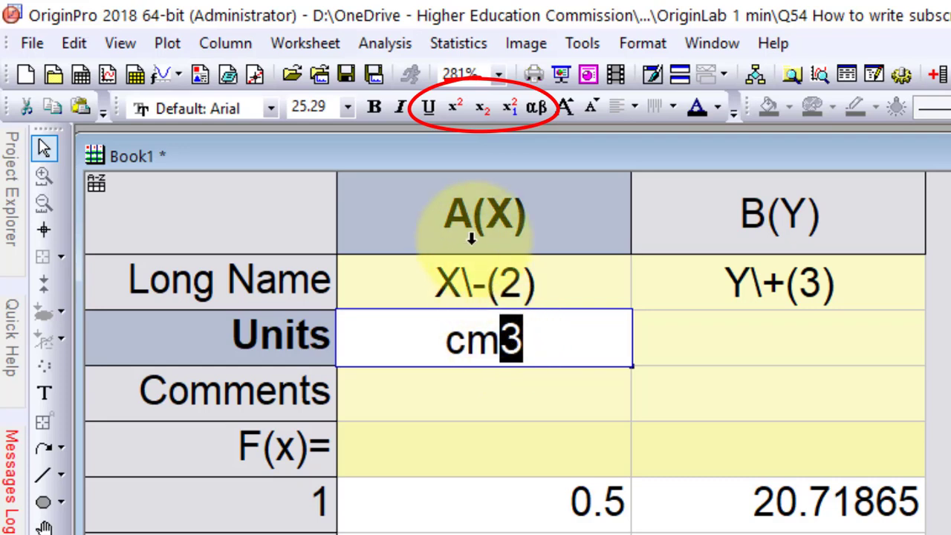
left_click(454, 105)
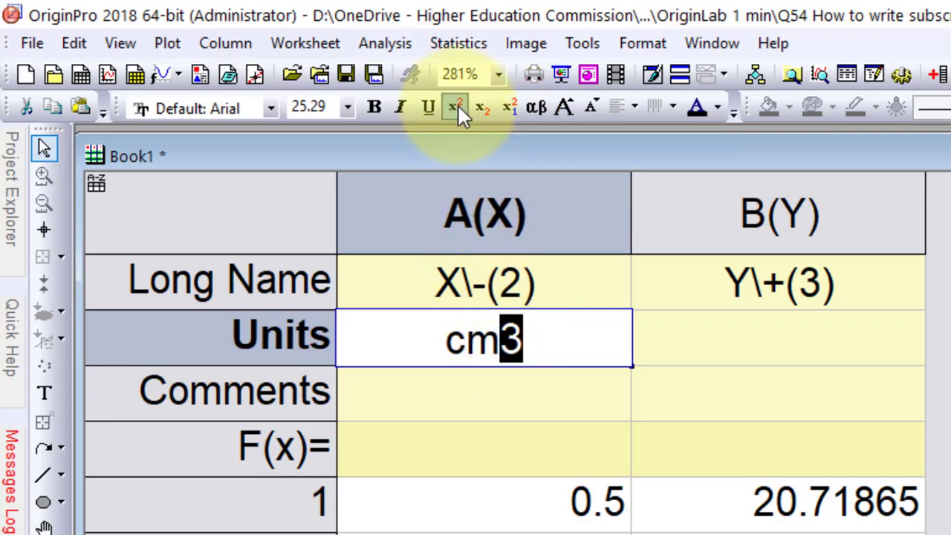
left_click(545, 346)
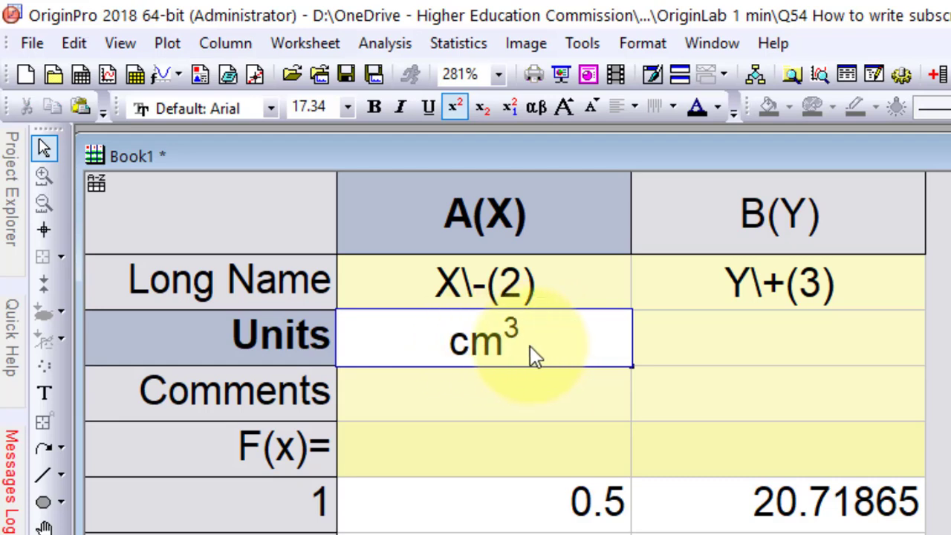
- Set column B's unit to nm² with a superscripted 2
left_click(758, 355)
type("nm")
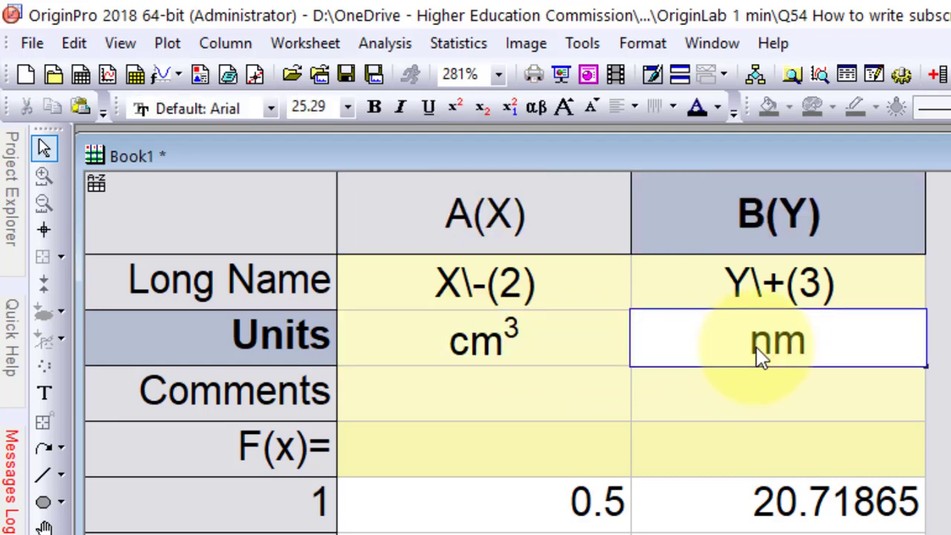
type("2")
left_click_drag(793, 355, 828, 355)
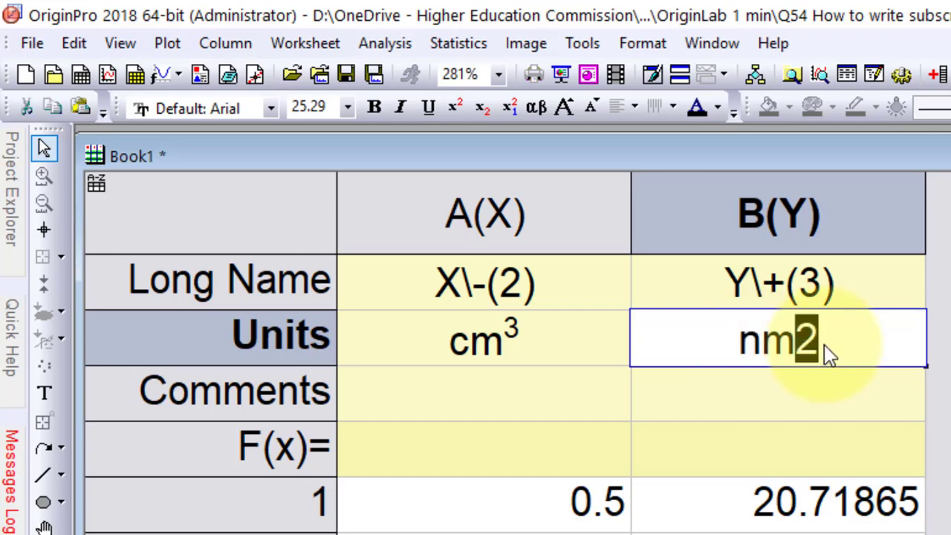
left_click(452, 105)
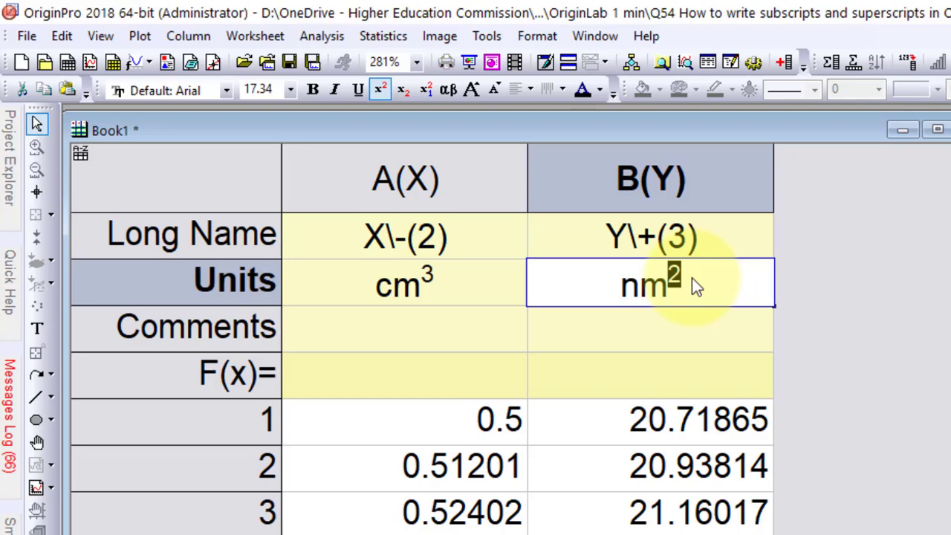
left_click(838, 350)
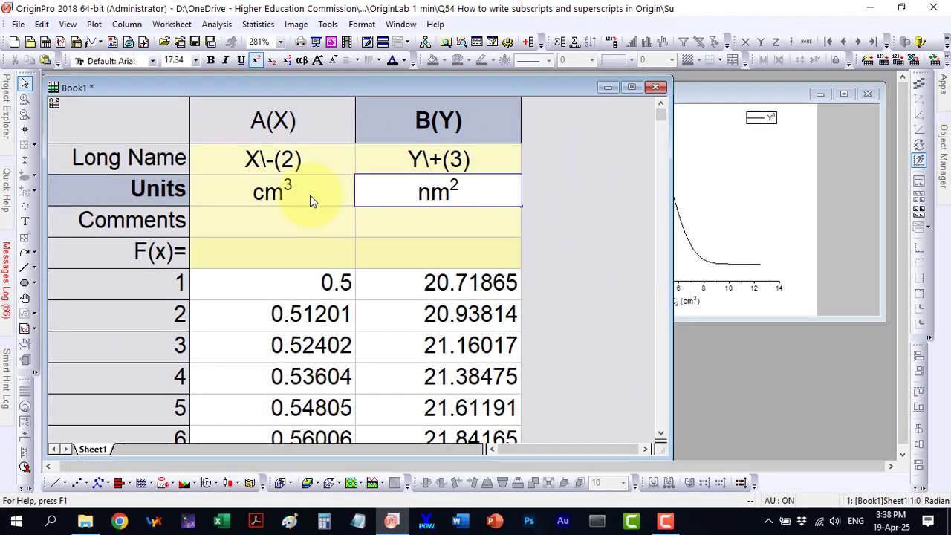
left_click(812, 269)
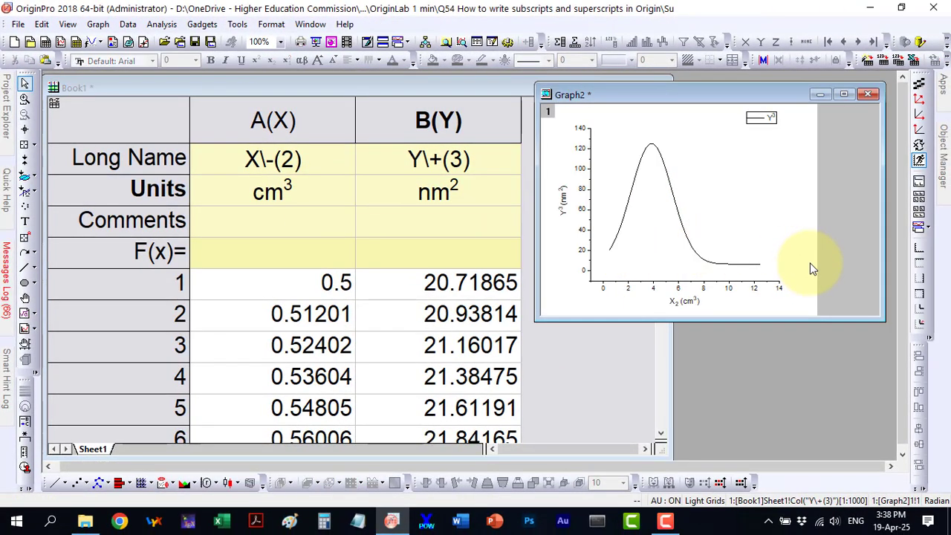
left_click(844, 94)
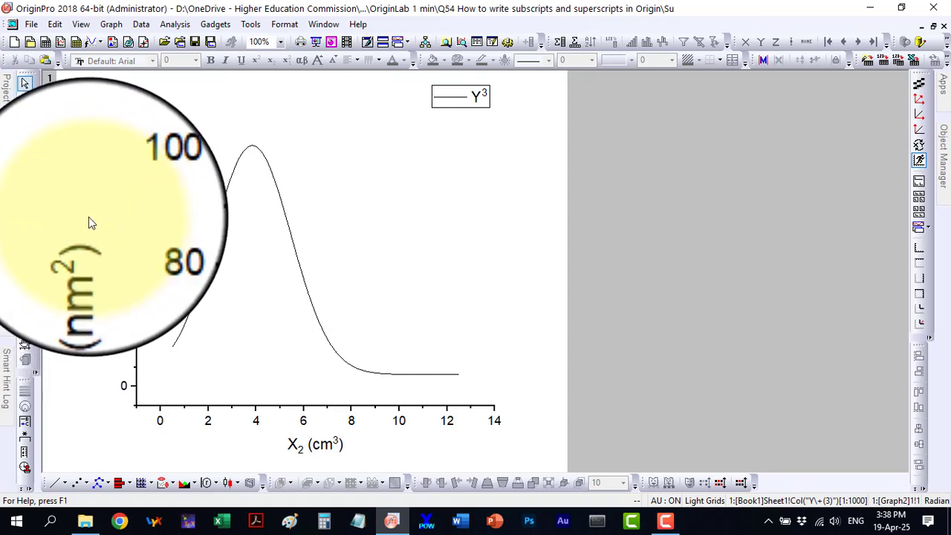
left_click(933, 26)
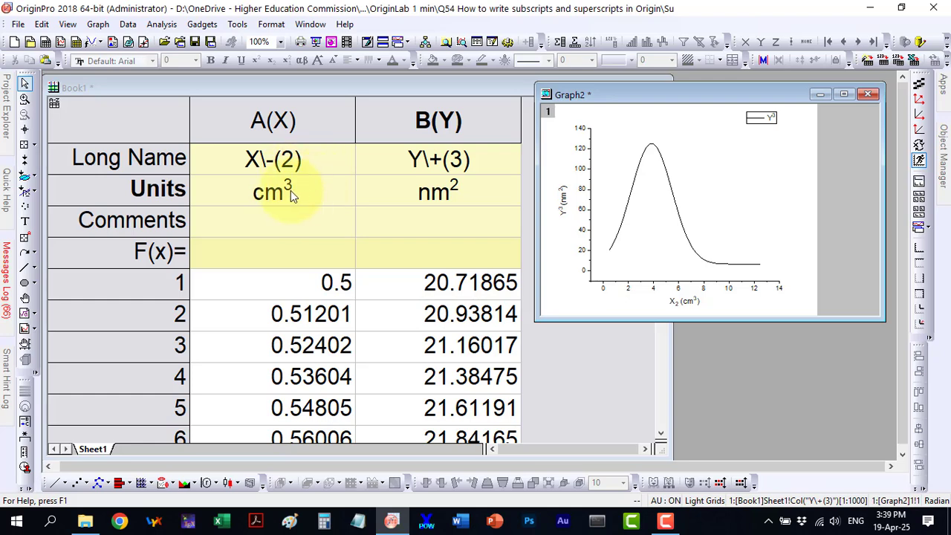
- Enter Al\-(2)O\-(3) as column B's Comment and restore the graph to view the Al₂O₃ legend
left_click(268, 225)
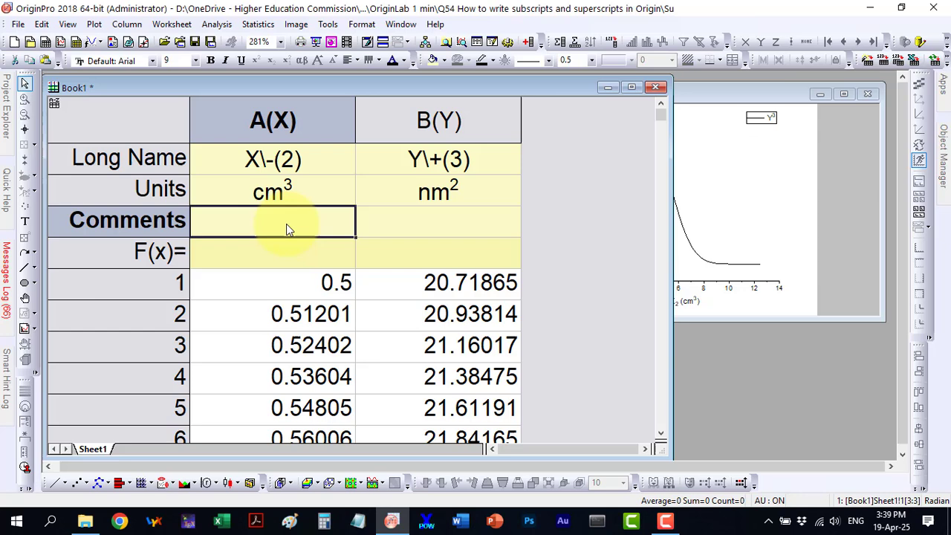
left_click(409, 226)
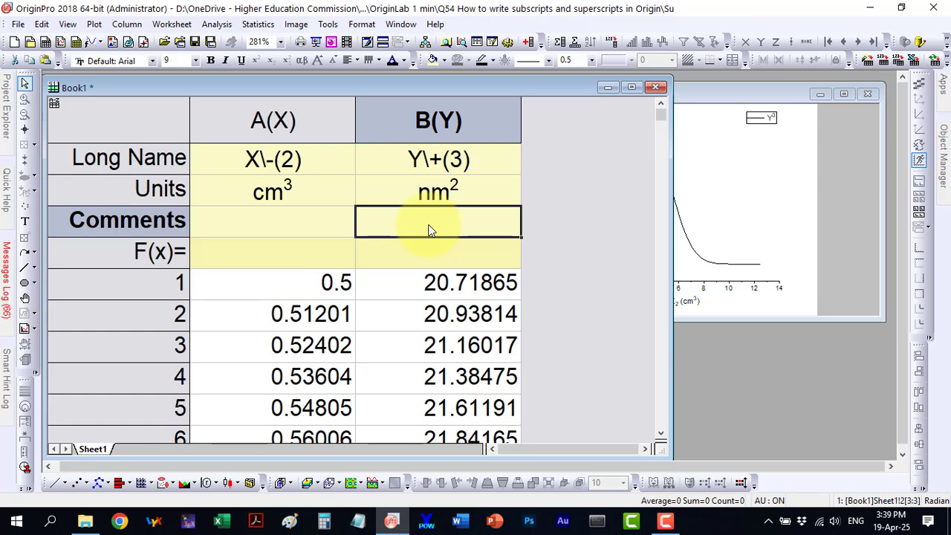
type("Al2")
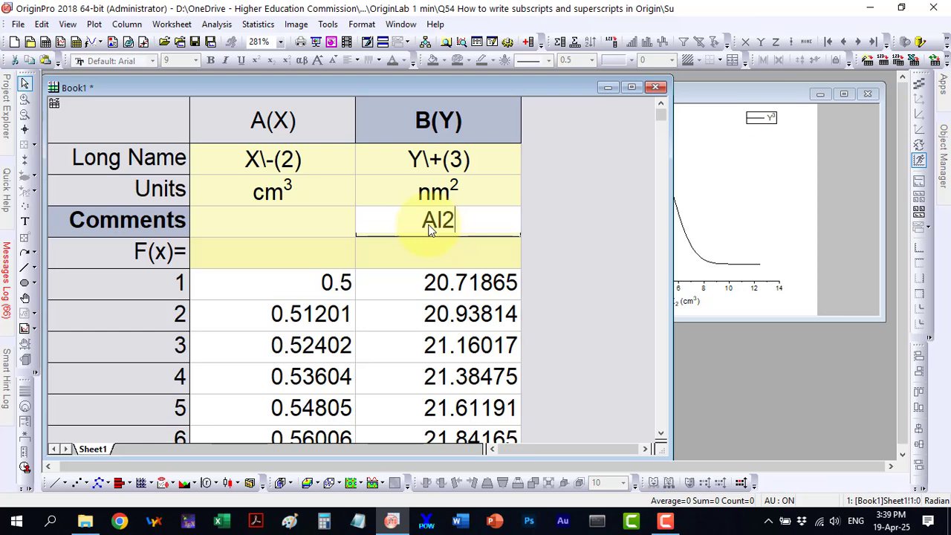
type("O3")
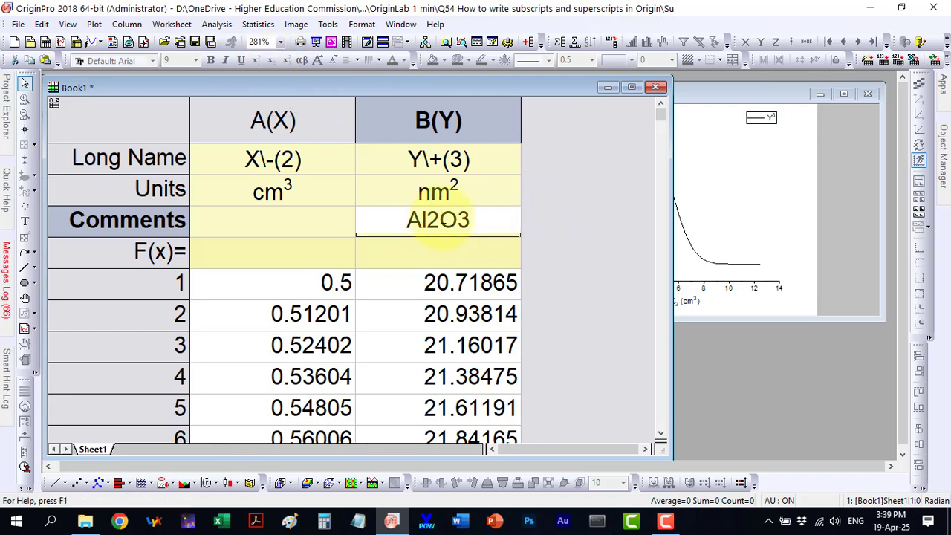
key("BackSpace")
key("BackSpace")
key("BackSpace")
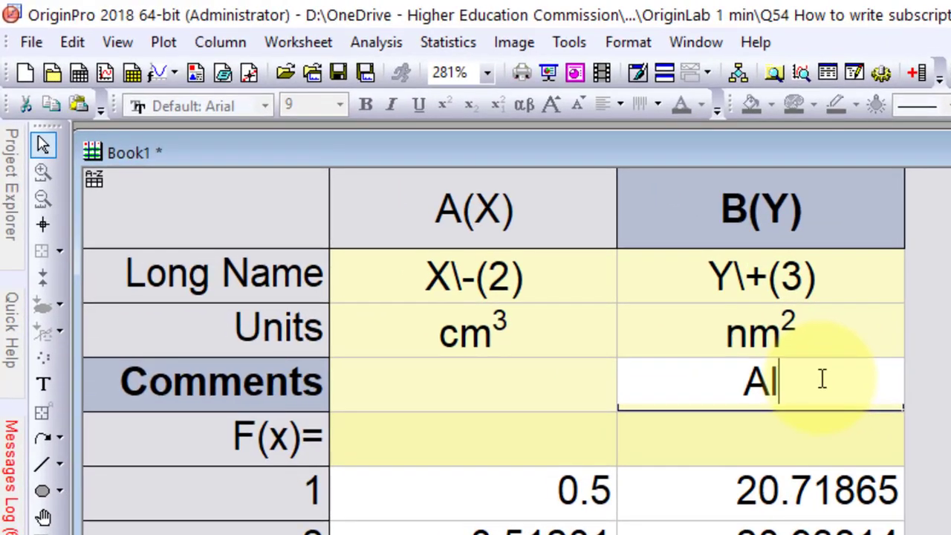
type("\\-(2")
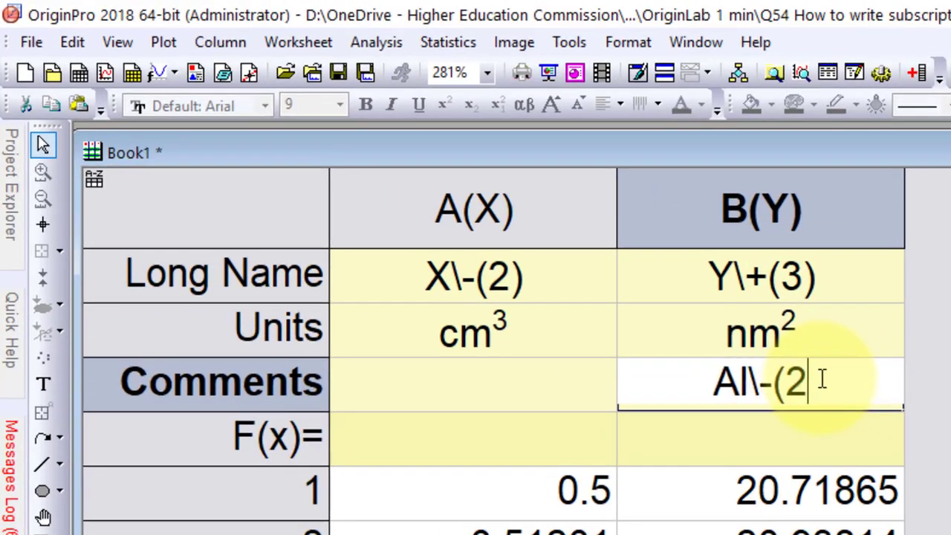
type(")O\\-(3)")
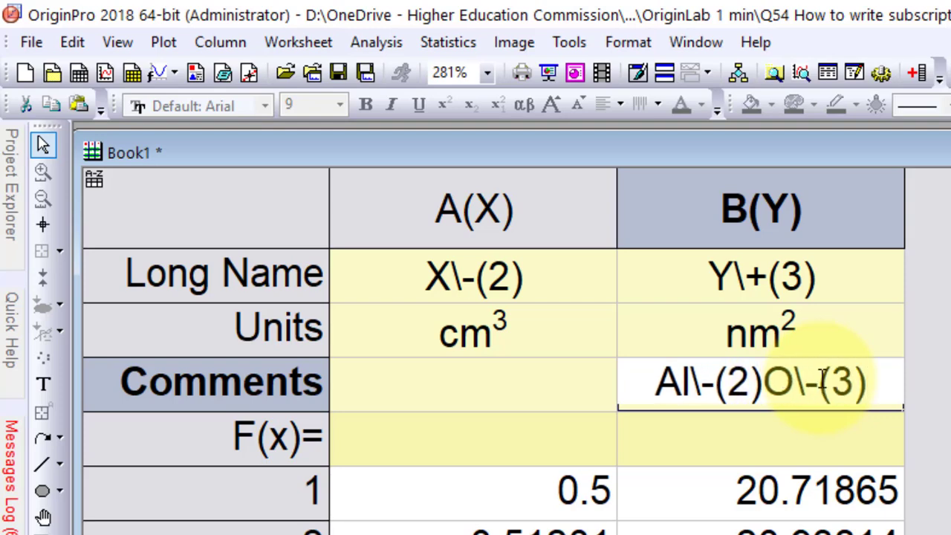
key("Return")
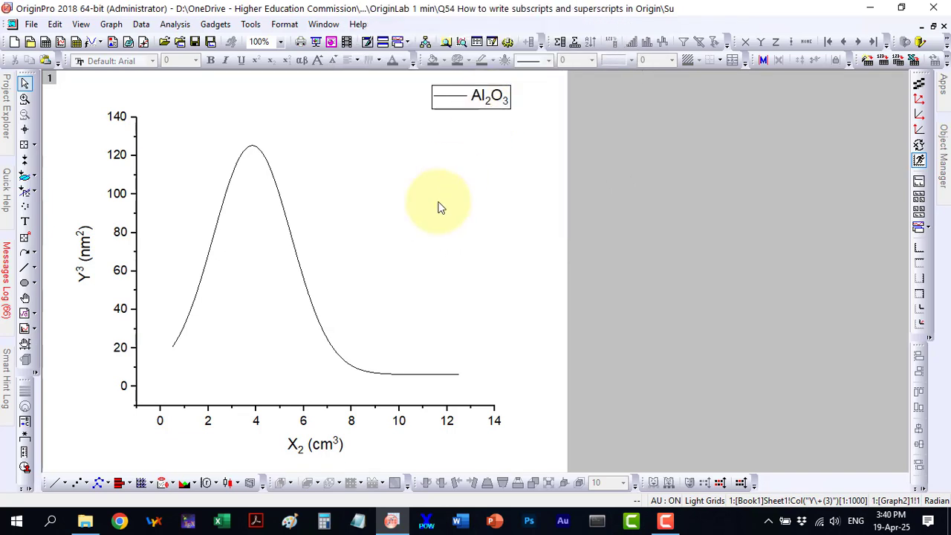
left_click(932, 27)
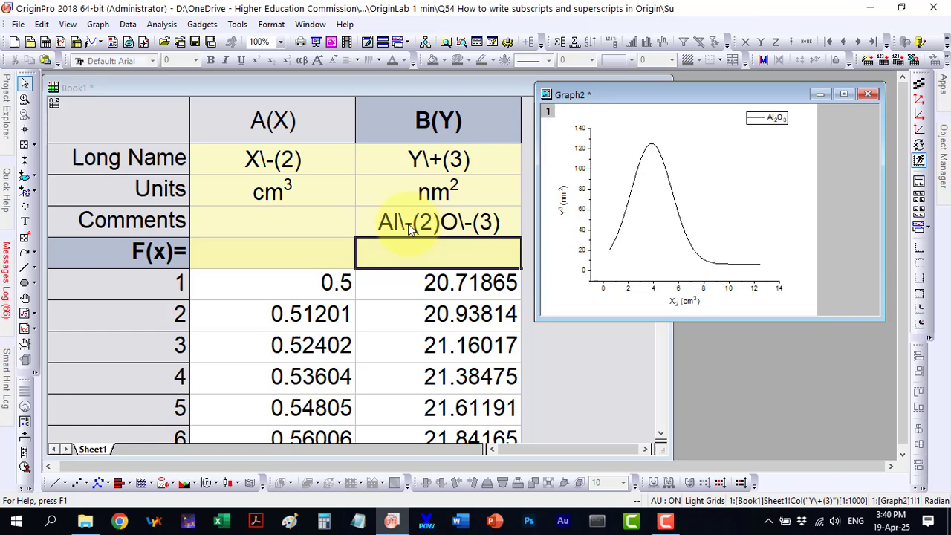
- Retype column B's Comment as plain Al2O3 without subscript codes
left_click(429, 224)
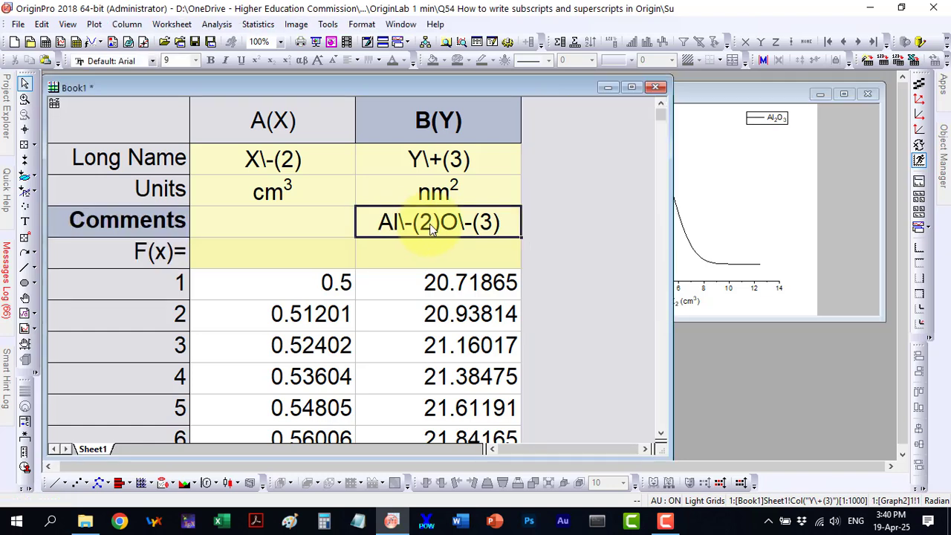
double_click(462, 233)
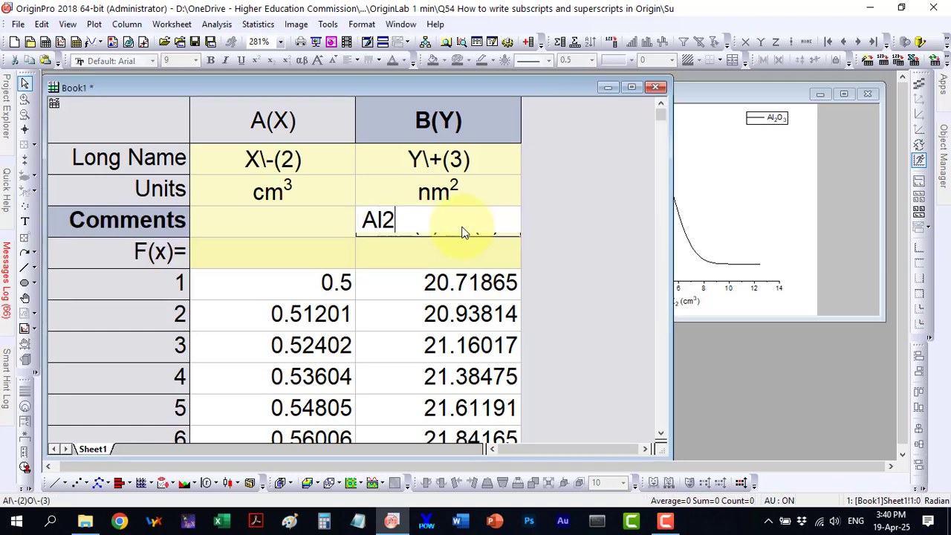
type("Al2O3")
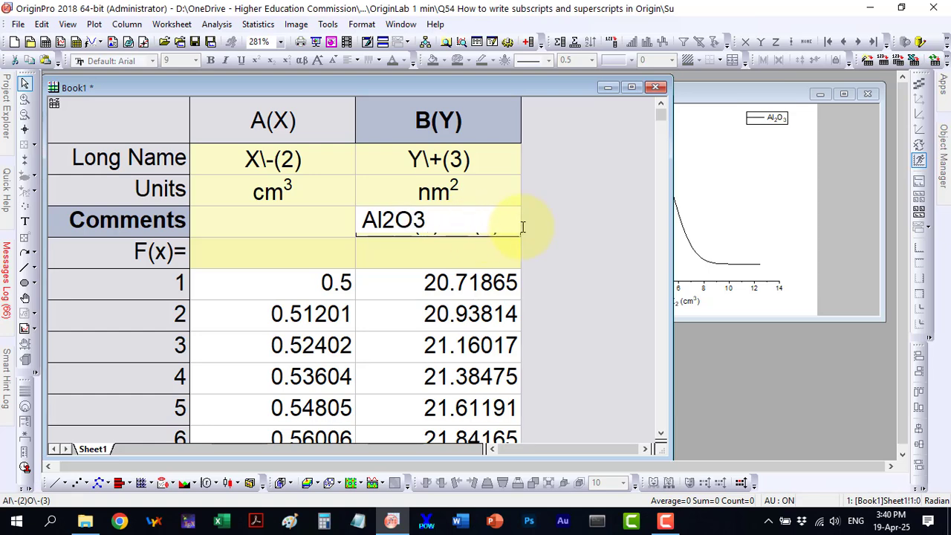
key("Return")
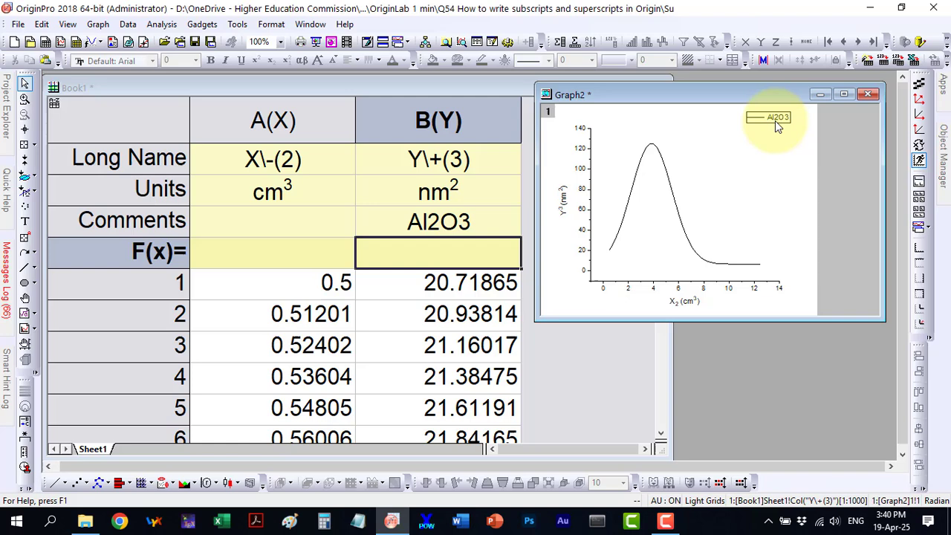
- Edit the legend text directly to Al₂O₃, subscripting the 2 and 3, then maximize the graph
double_click(774, 120)
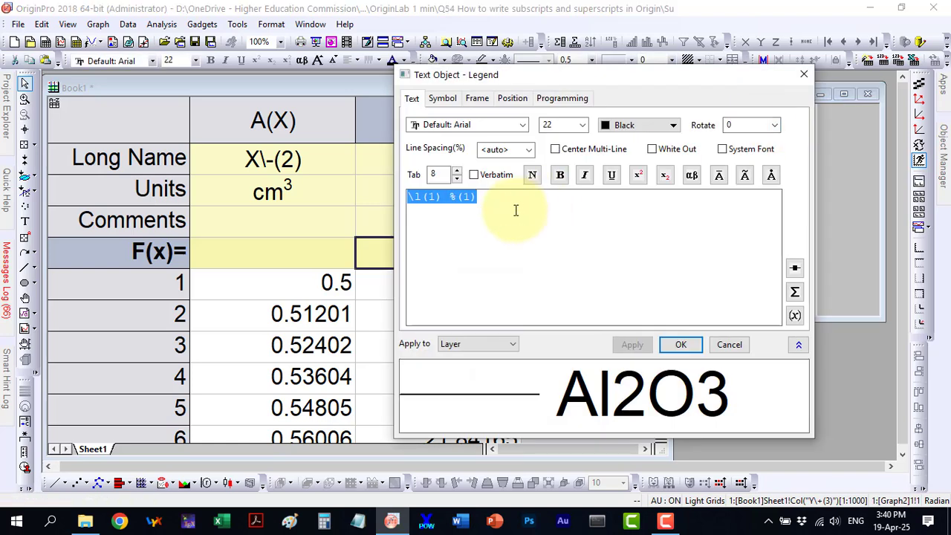
left_click(508, 199)
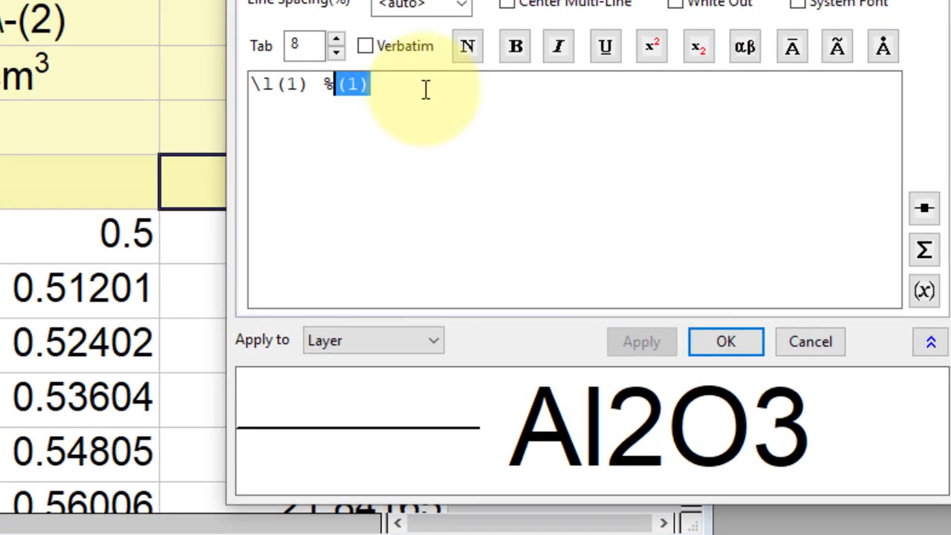
type("Al")
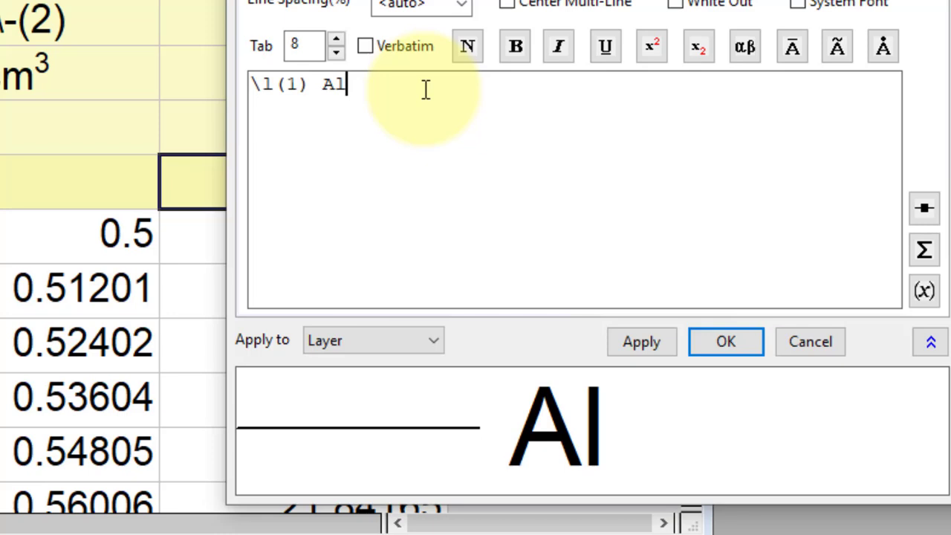
type("2O")
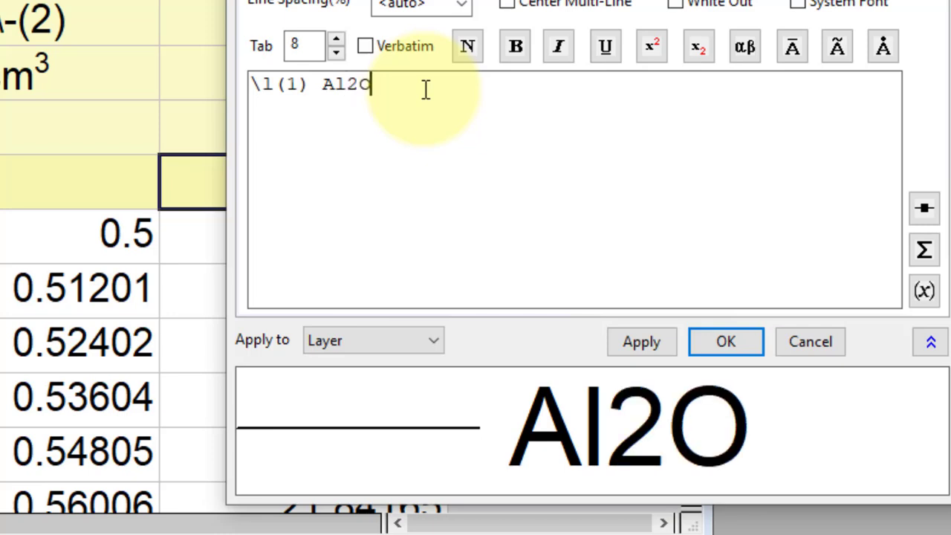
type("3")
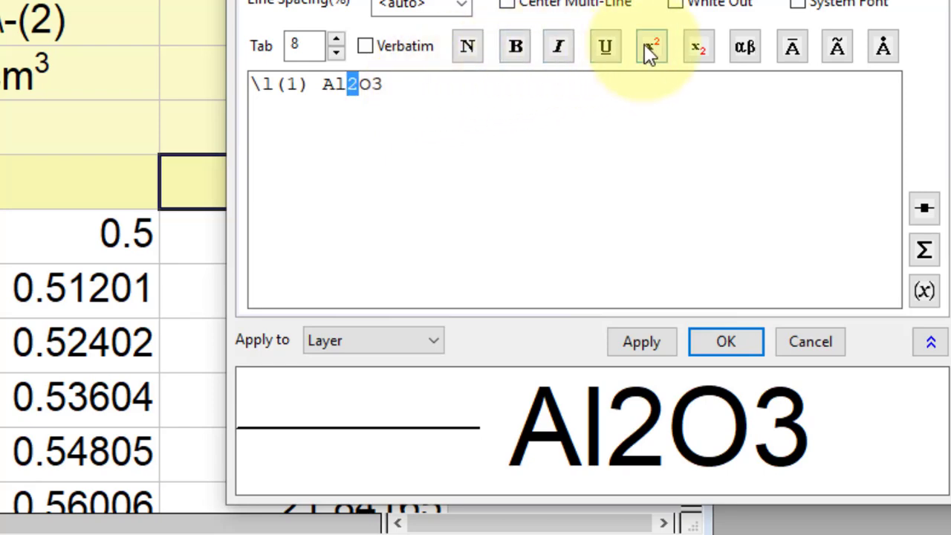
left_click(698, 51)
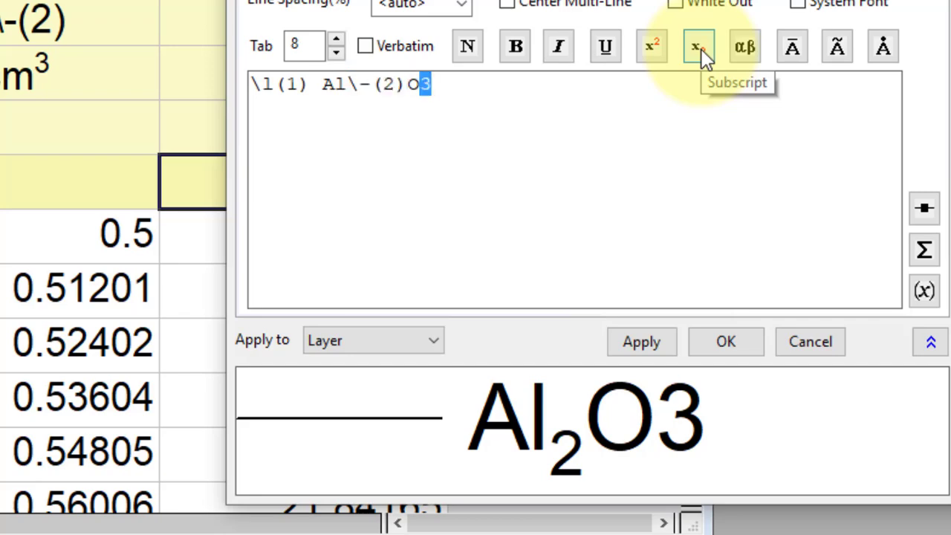
left_click(700, 49)
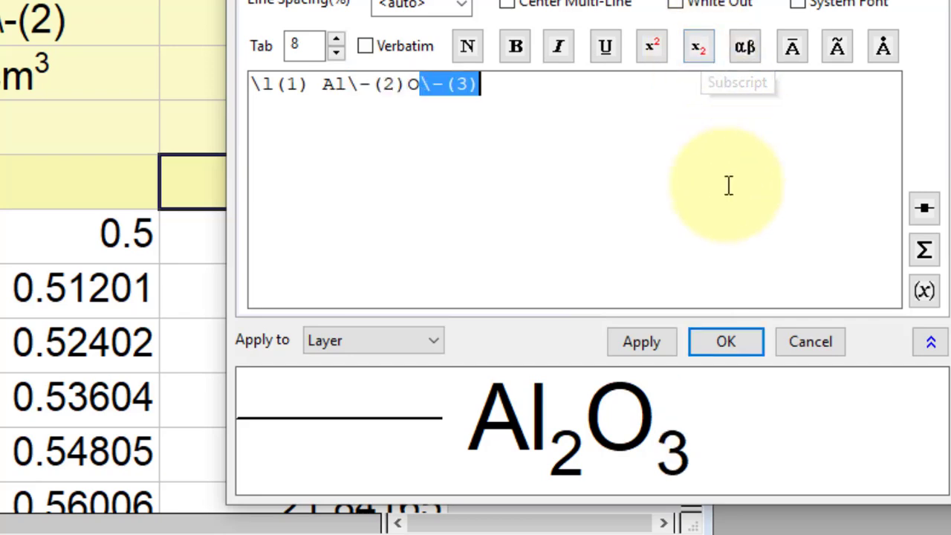
left_click(725, 349)
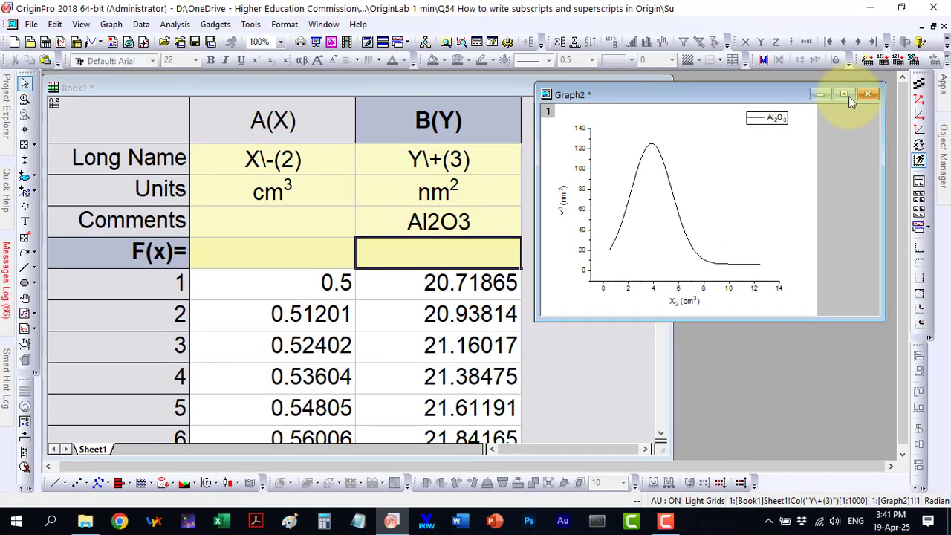
left_click(849, 95)
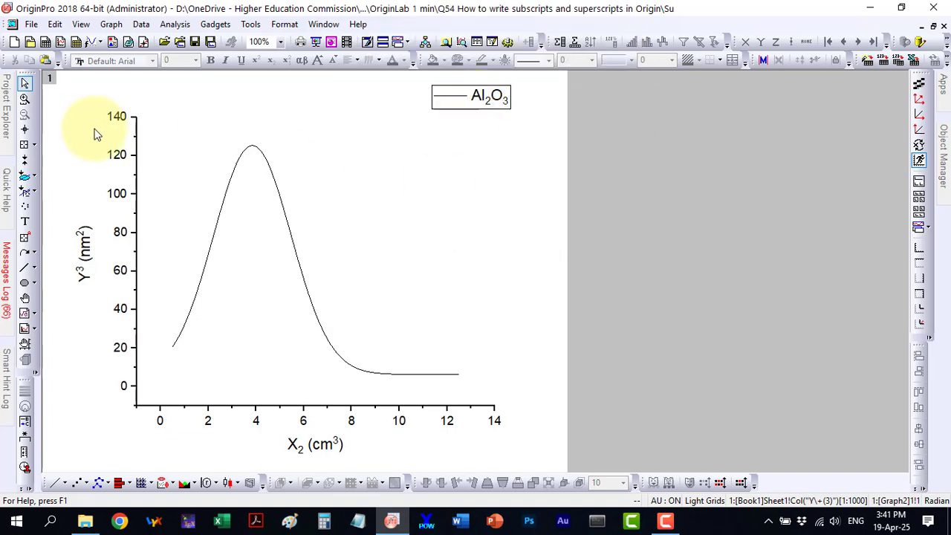
- Add a Cr₂O₃ text label right of the curve's peak, with the 2 and 3 subscripted
left_click(25, 220)
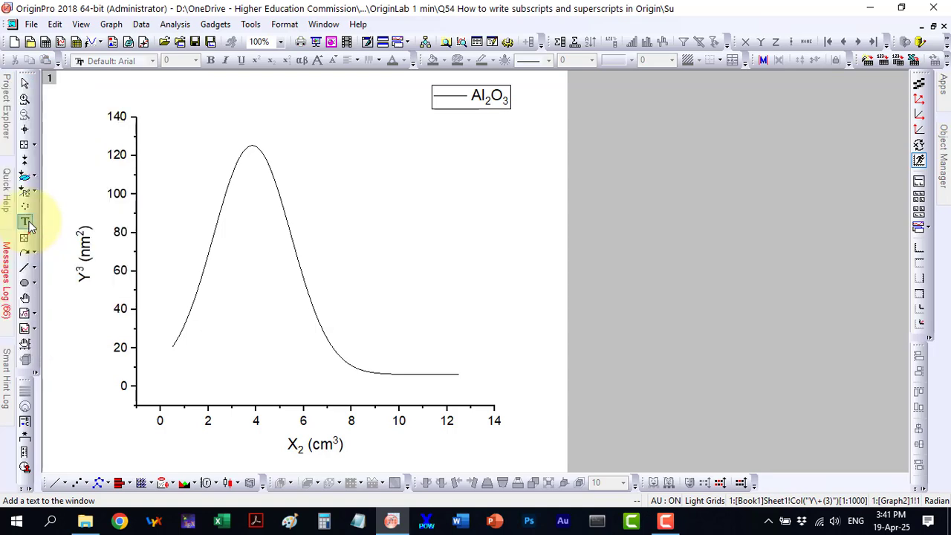
left_click(329, 174)
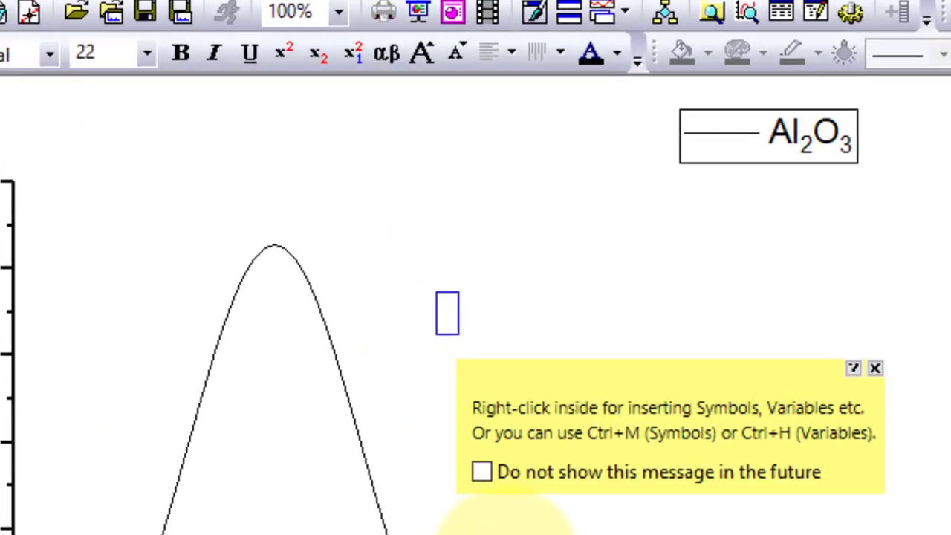
type("Cr")
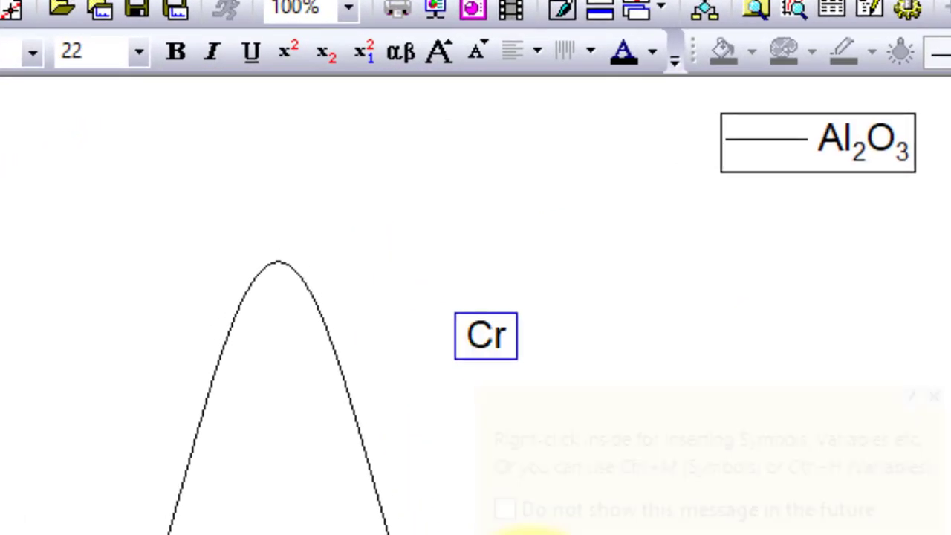
type("2O3")
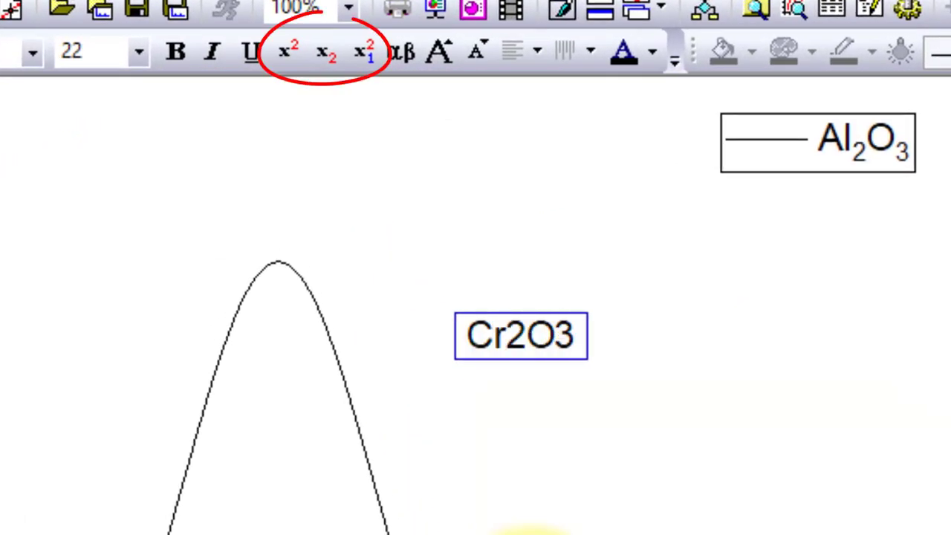
key("Left")
key("Left")
key("shift+Left")
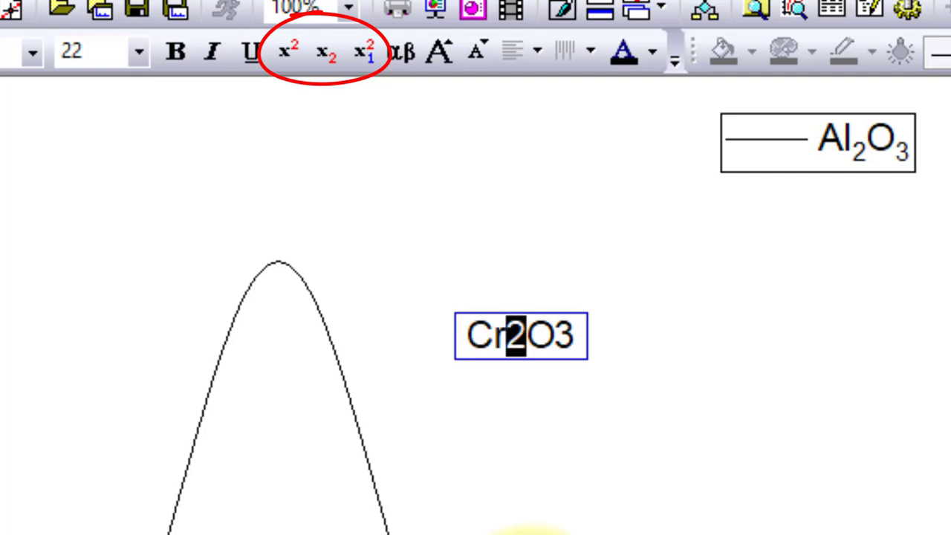
left_click(324, 66)
key("Right")
key("Right")
key("shift+Right")
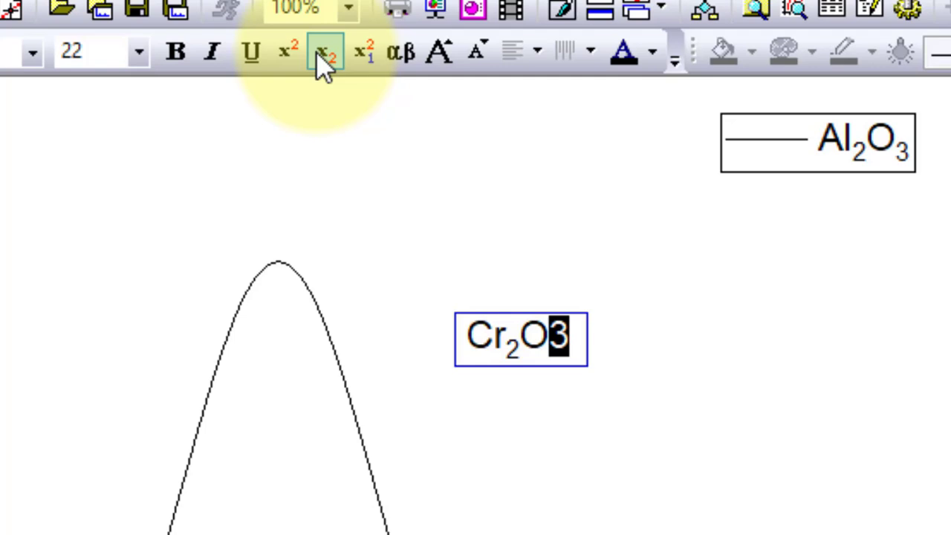
left_click(318, 55)
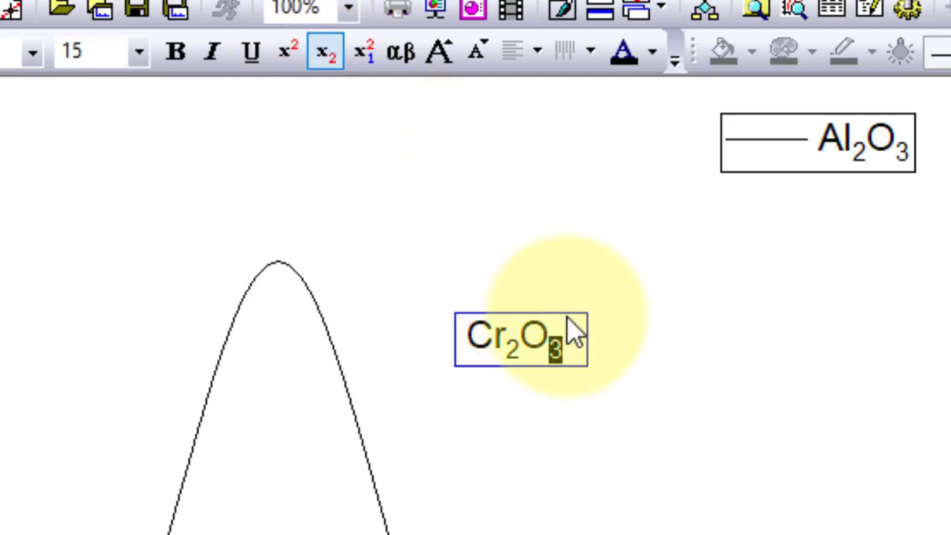
left_click(626, 370)
left_click(514, 344)
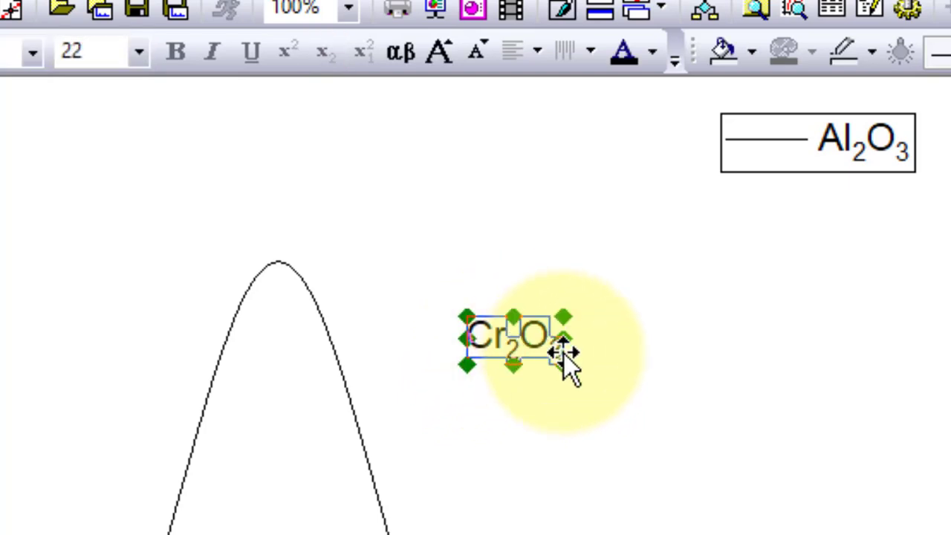
- Enlarge the Cr₂O₃ label and the Al₂O₃ legend
left_click_drag(564, 365, 640, 408)
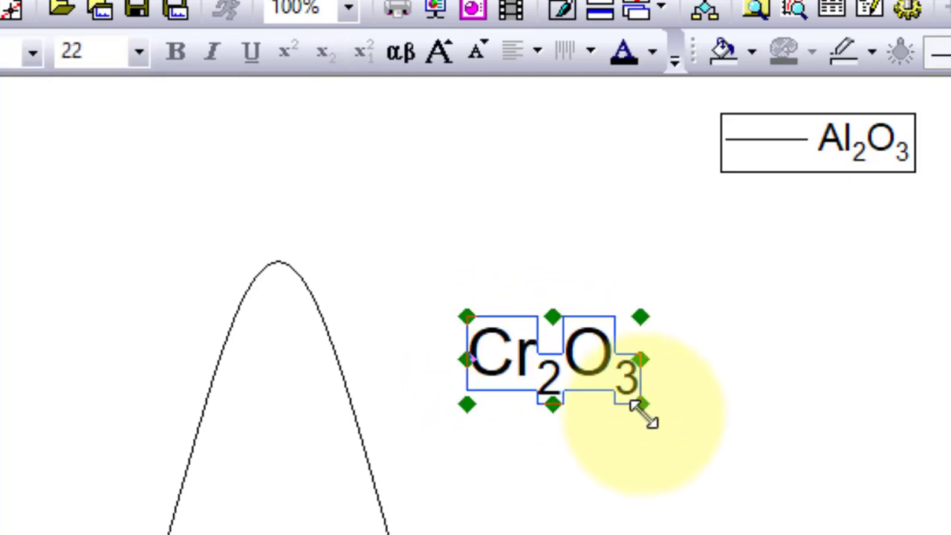
left_click(850, 143)
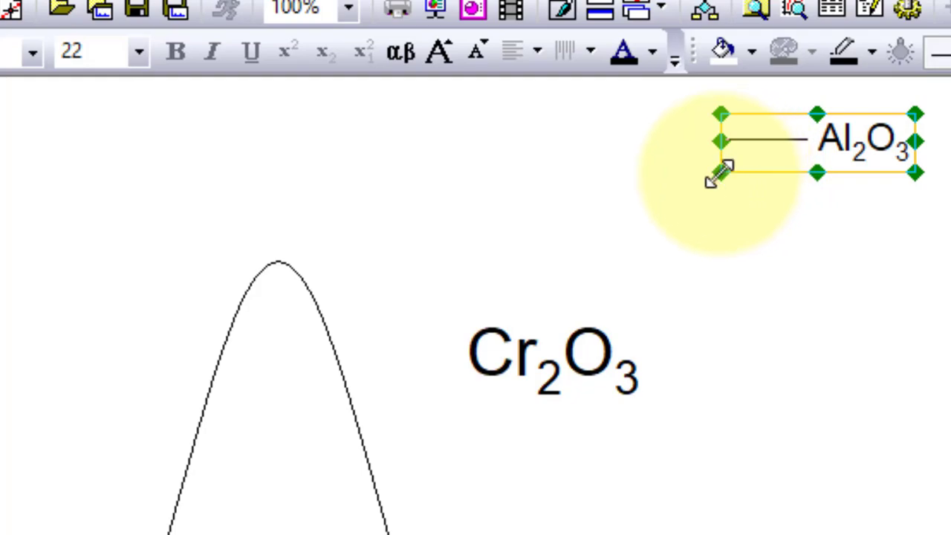
left_click_drag(719, 173, 600, 243)
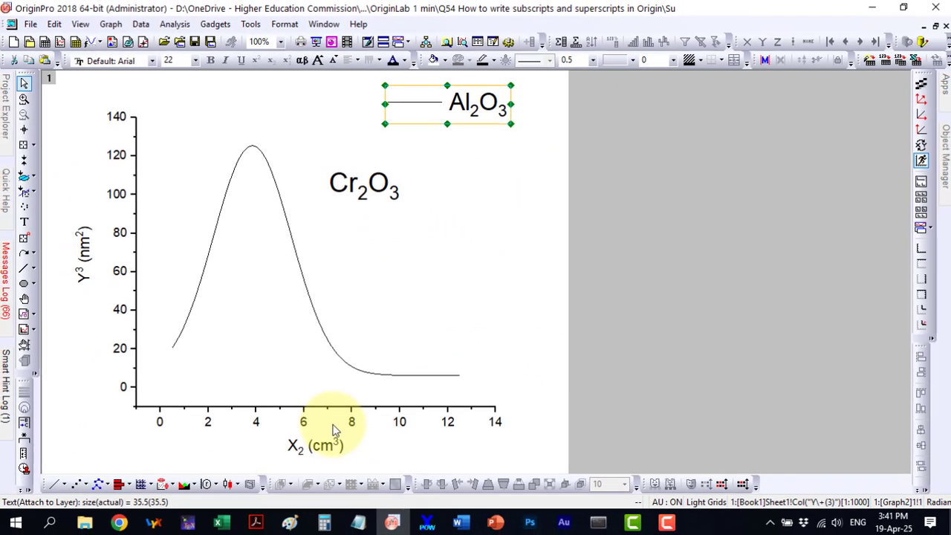
- Increase the X₂ (cm³) axis title font to 37 and the Y³ (nm²) title to 44
left_click(338, 441)
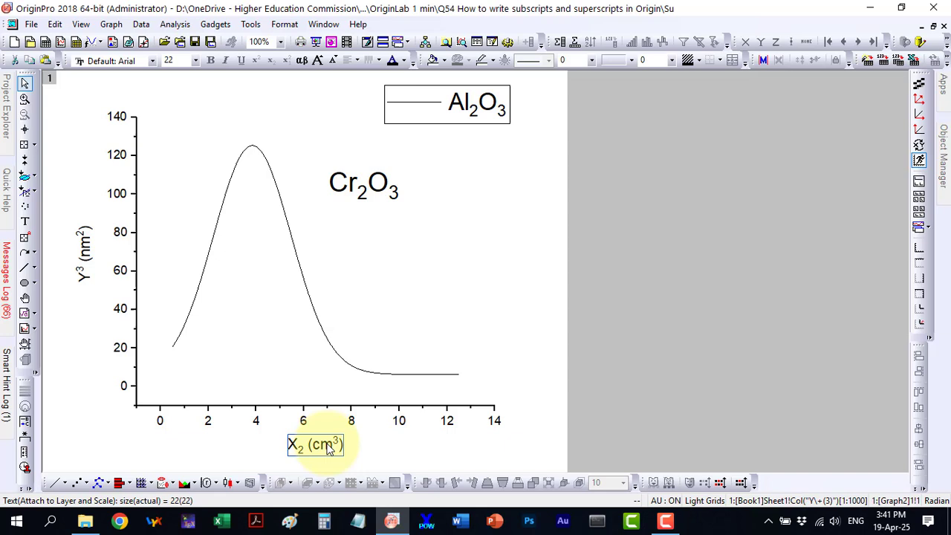
key("ctrl+shift+period")
key("ctrl+shift+period")
key("ctrl+shift+period")
key("ctrl+shift+period")
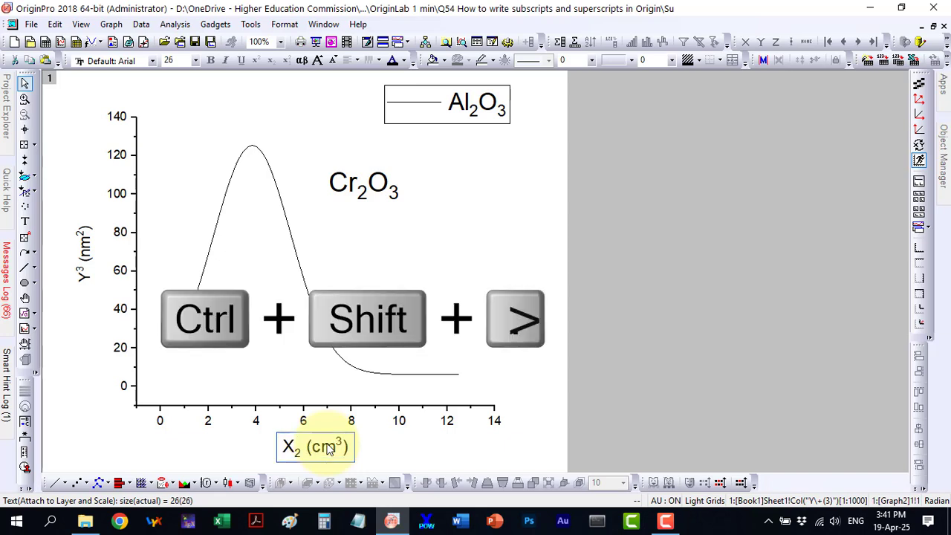
left_click(387, 445)
left_click(84, 253)
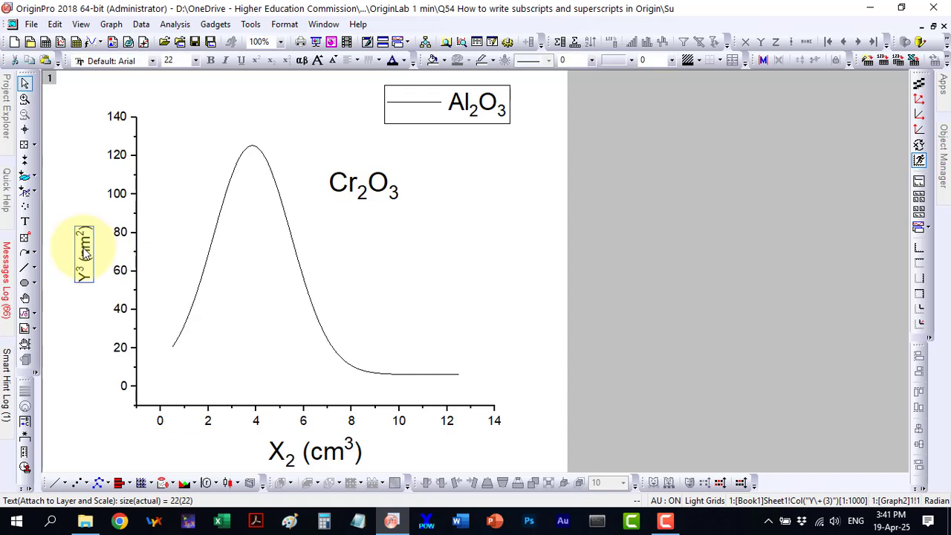
key("ctrl+shift+period")
key("ctrl+shift+period")
key("ctrl+shift+period")
key("ctrl+shift+period")
key("ctrl+shift+period")
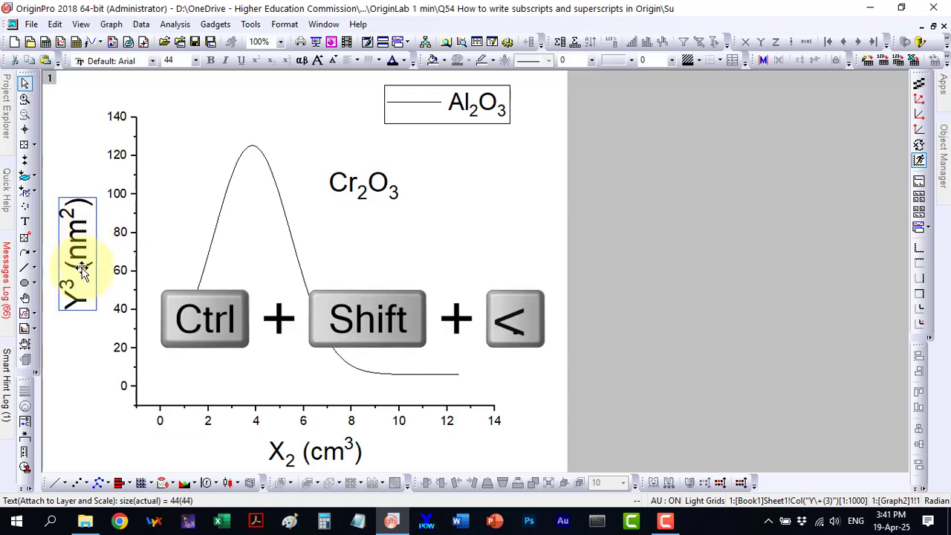
left_click(80, 347)
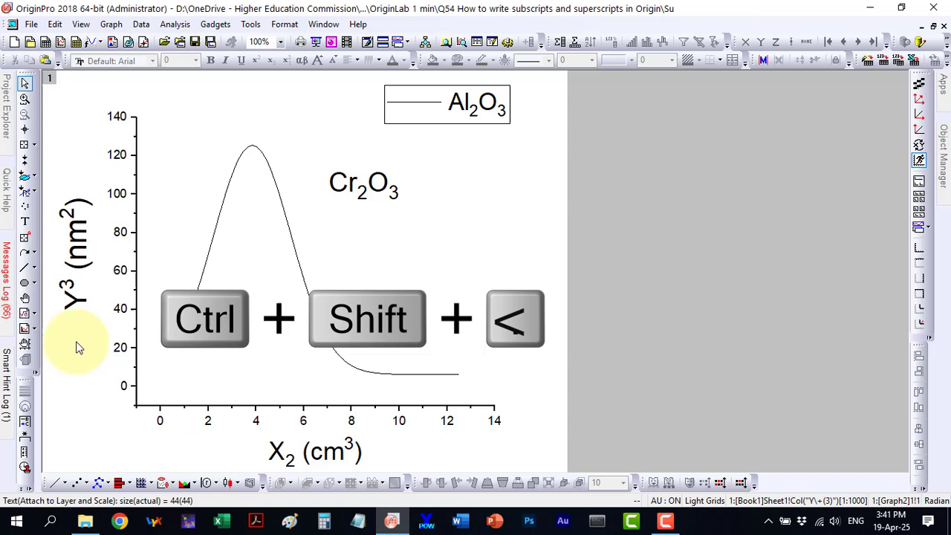